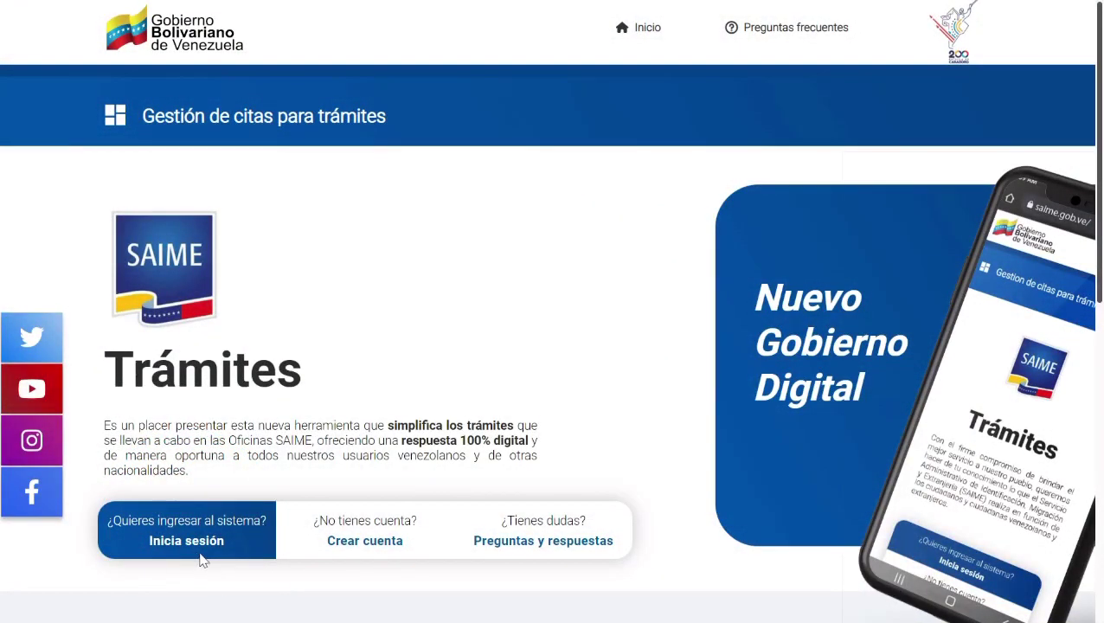
# Step: Sign in to Gestión de citas with the cédula number and account password
pyautogui.click(221, 541)
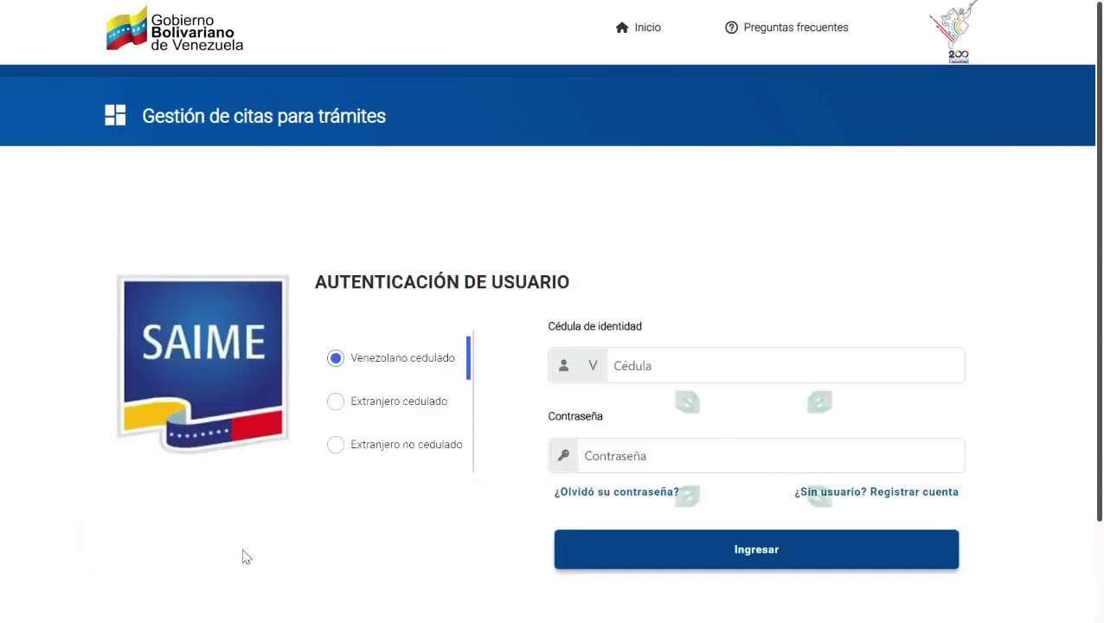
pyautogui.click(638, 378)
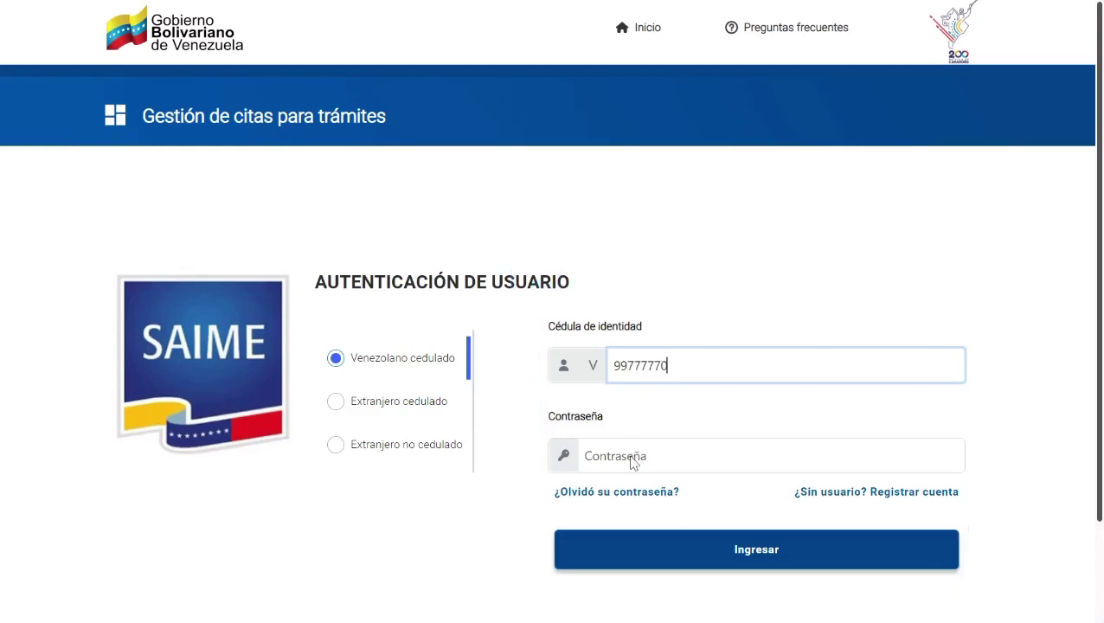
pyautogui.click(631, 462)
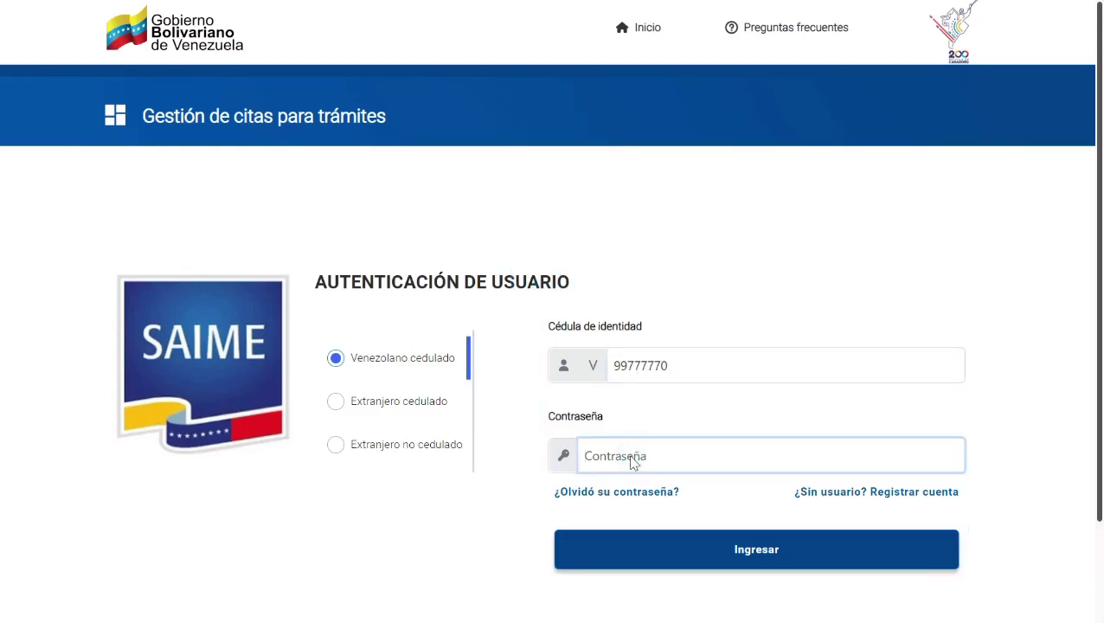
pyautogui.write('12345')
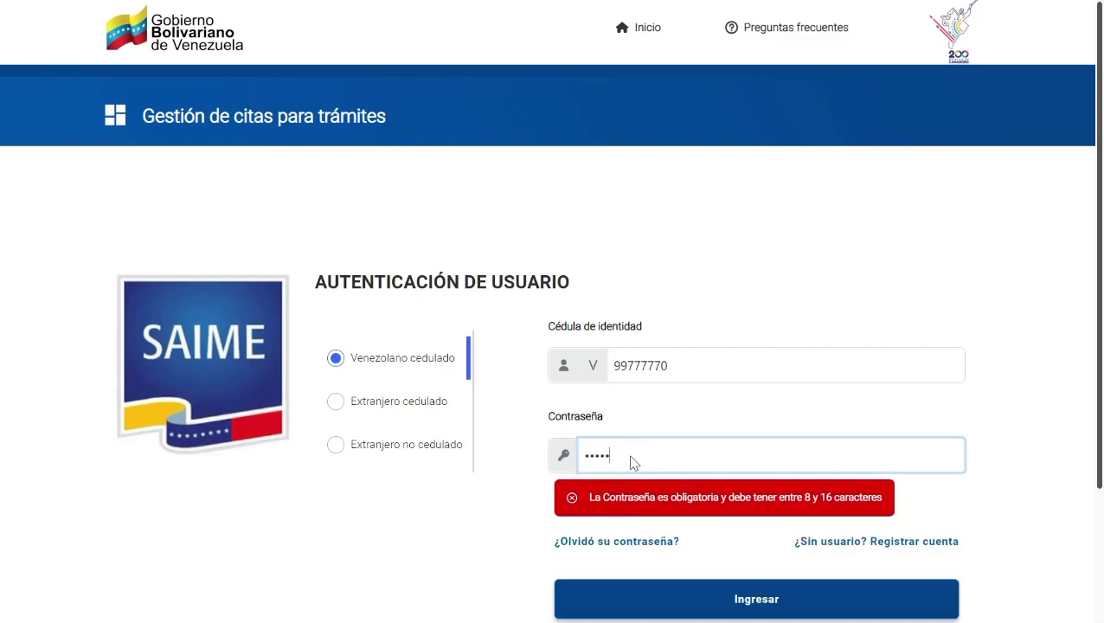
pyautogui.write('678')
pyautogui.click(729, 563)
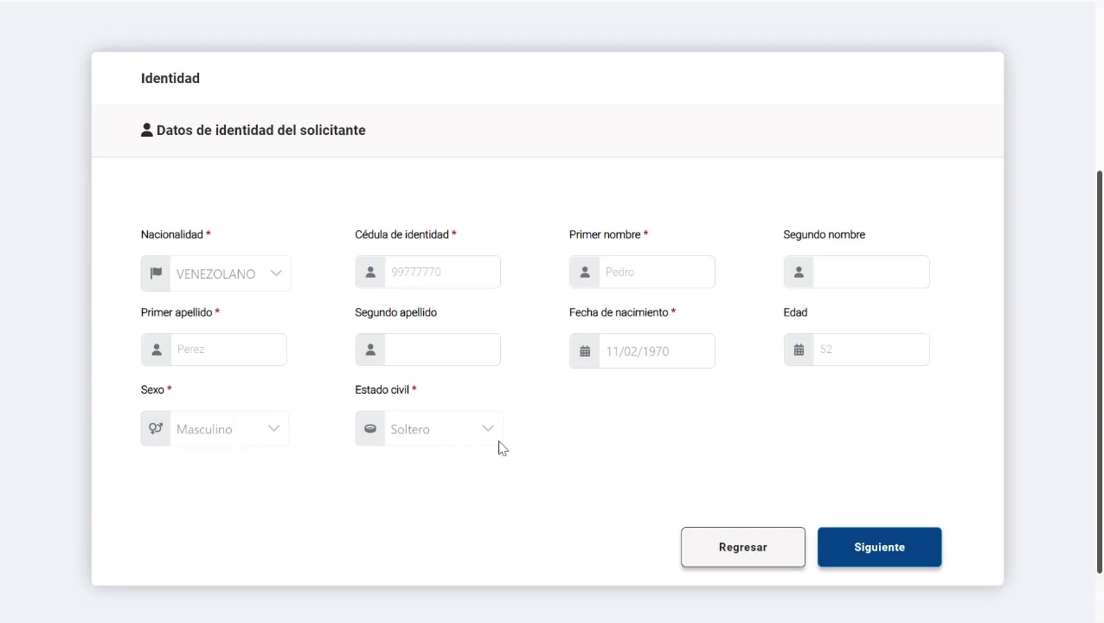
# Step: Accept the prefilled identity data (VENEZOLANO, 11/02/1970, Masculino, Soltero) and continue
pyautogui.click(892, 547)
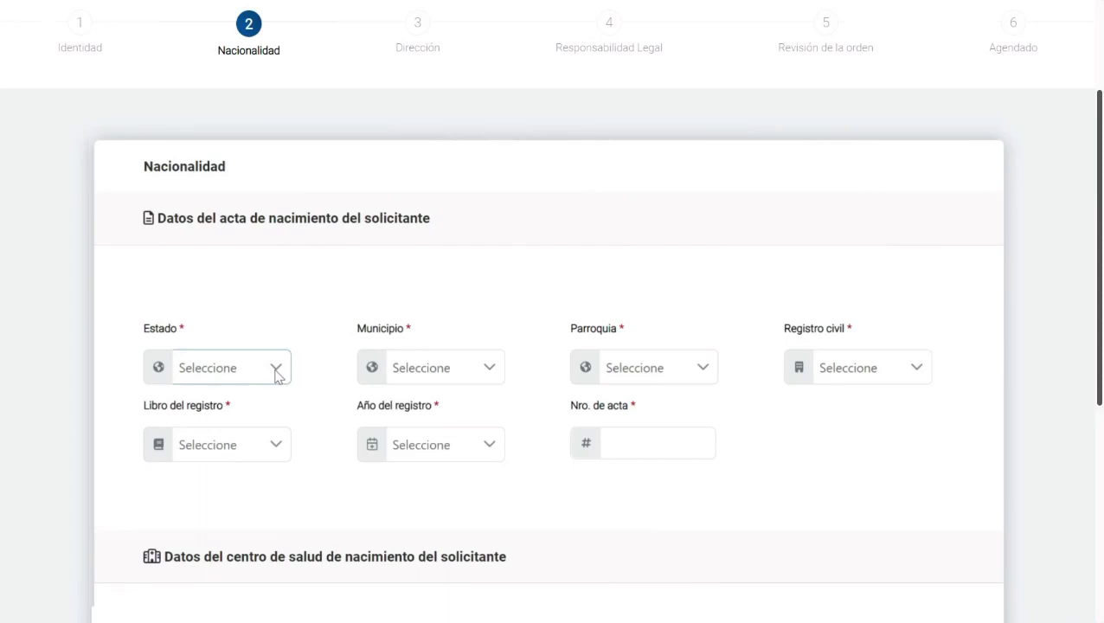
# Step: Set the birth certificate location to Distrito Capital, Bolivariano Libertador, 23 De Enero parish
pyautogui.scroll(-1, 275, 374)
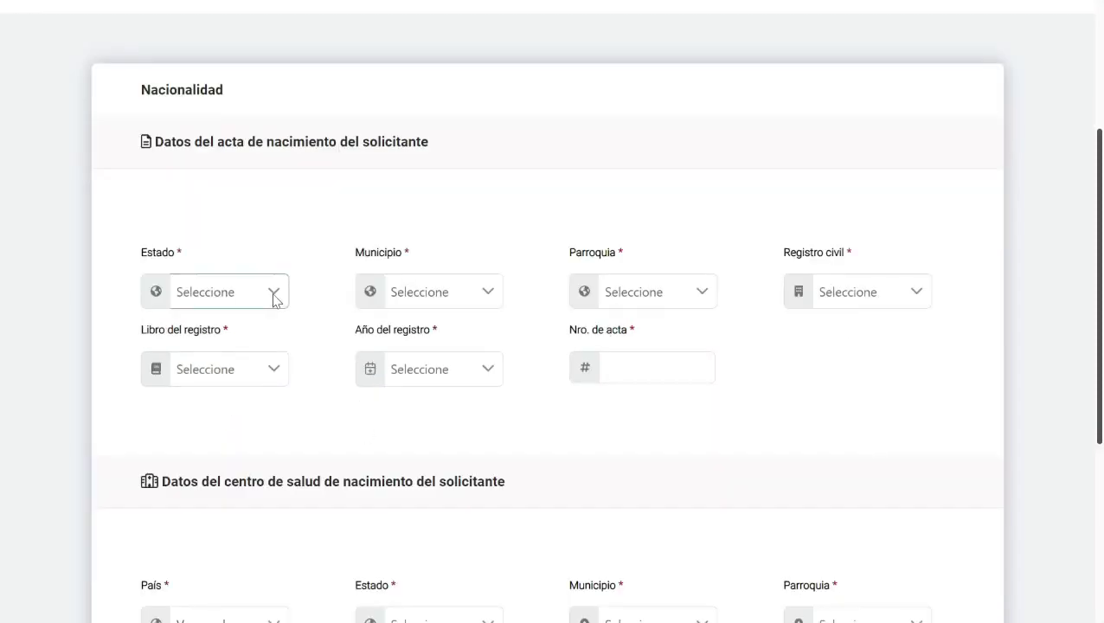
pyautogui.click(274, 296)
pyautogui.scroll(-3, 242, 435)
pyautogui.click(242, 426)
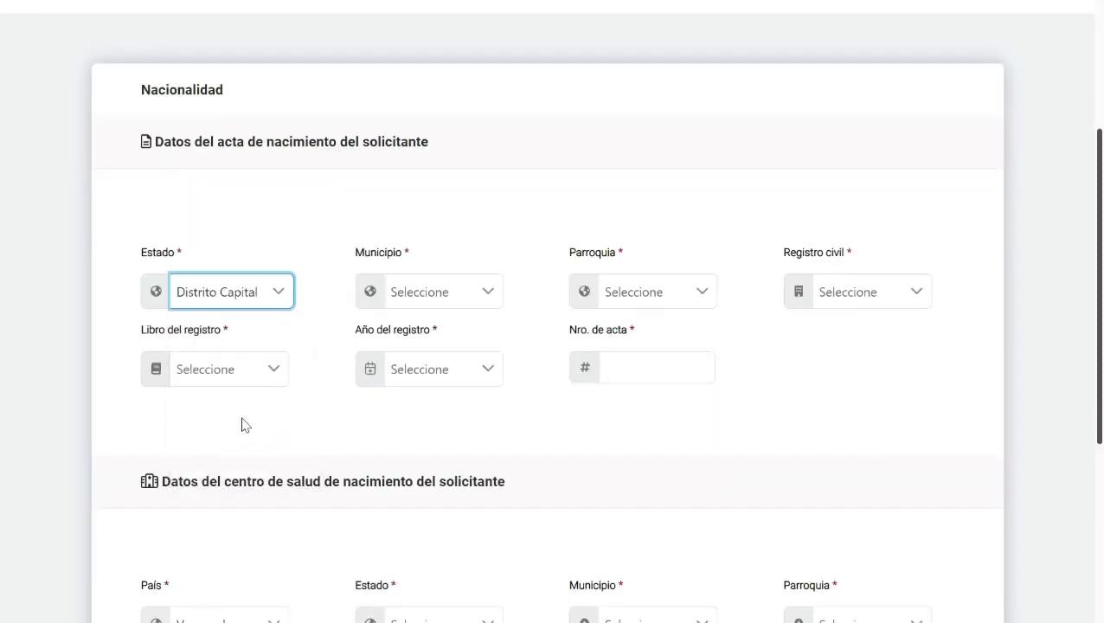
pyautogui.click(447, 294)
pyautogui.click(448, 328)
pyautogui.click(631, 299)
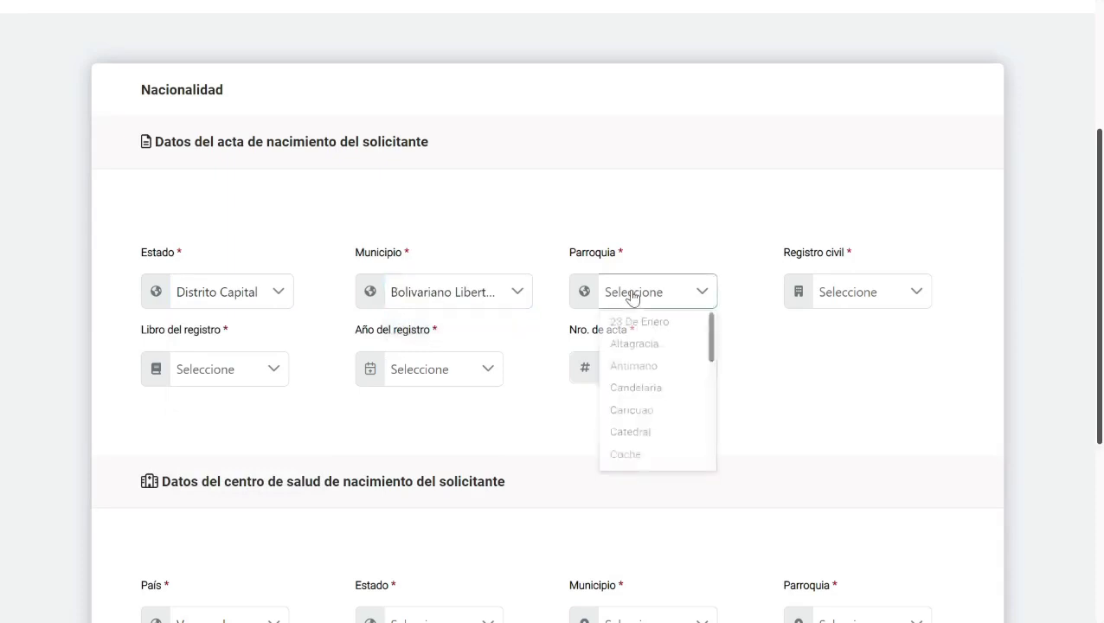
pyautogui.click(640, 324)
pyautogui.click(883, 299)
# Step: Choose the civil registry unit, the Nacimiento book and registration year 1988
pyautogui.click(880, 323)
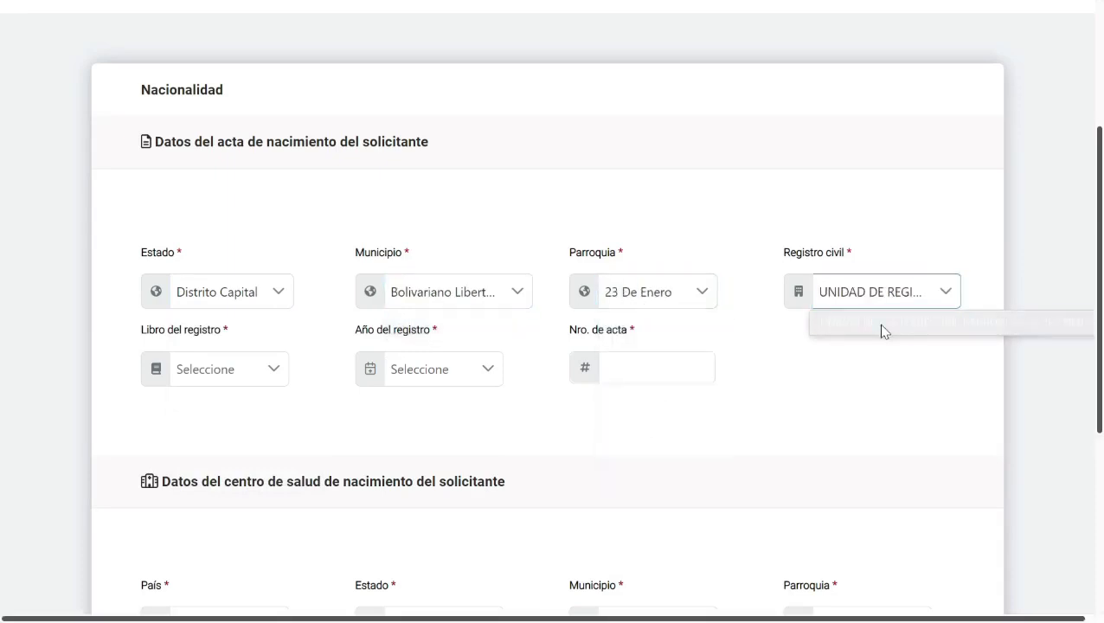
pyautogui.click(247, 370)
pyautogui.click(256, 398)
pyautogui.click(456, 379)
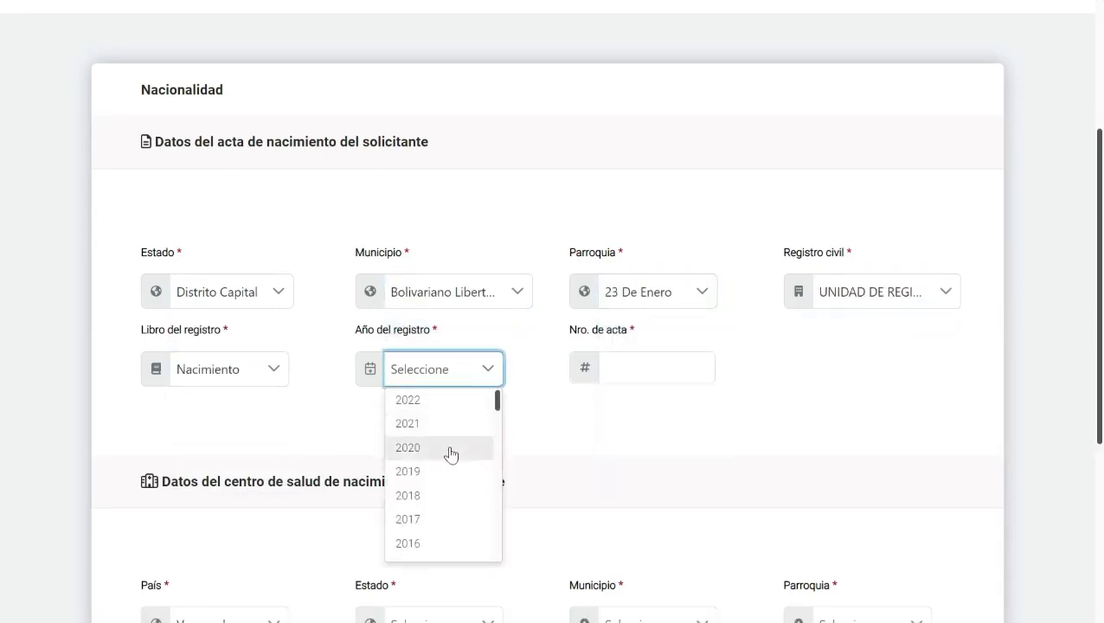
pyautogui.scroll(-10, 444, 517)
pyautogui.click(444, 523)
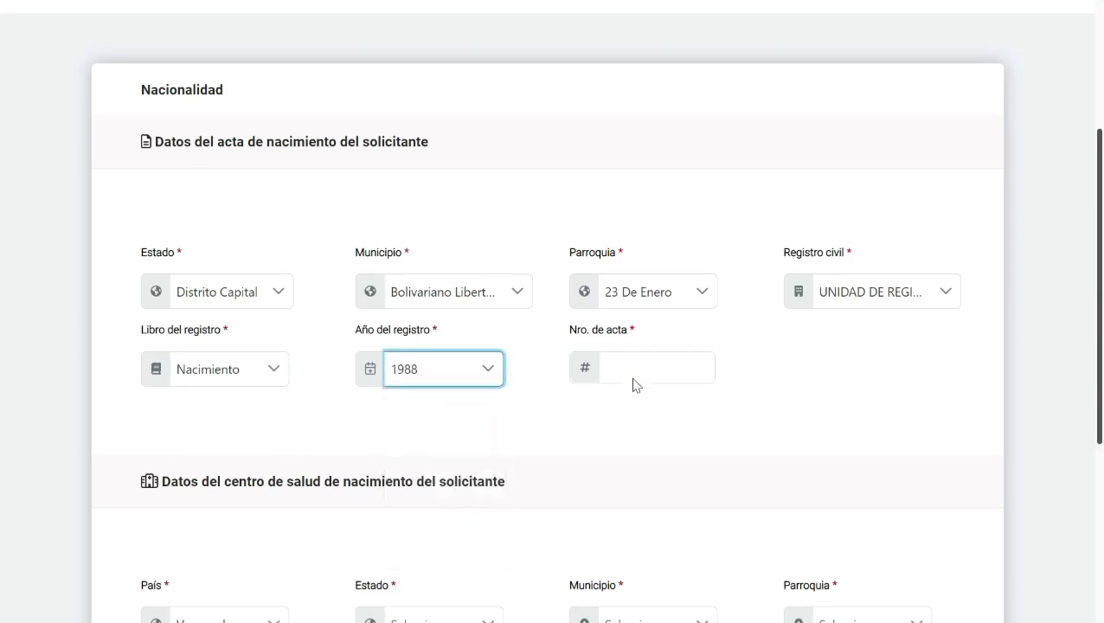
pyautogui.click(636, 381)
# Step: Enter certificate number 1234 and set the health centre's state to Distrito Capital, with its municipality and parish
pyautogui.write('1234')
pyautogui.scroll(-3, 632, 385)
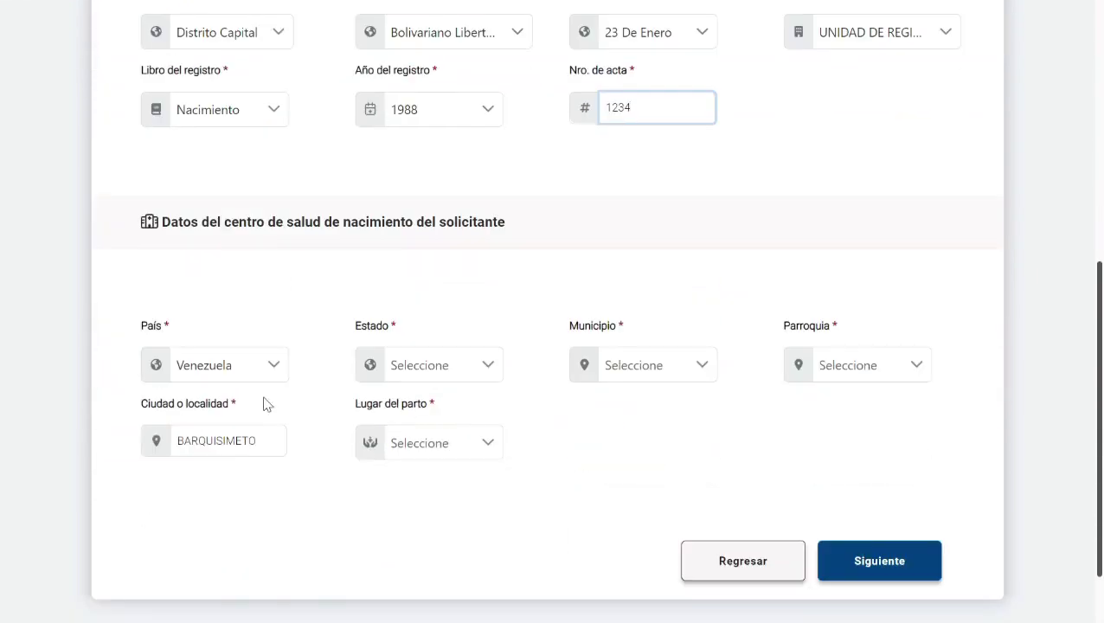
pyautogui.click(275, 376)
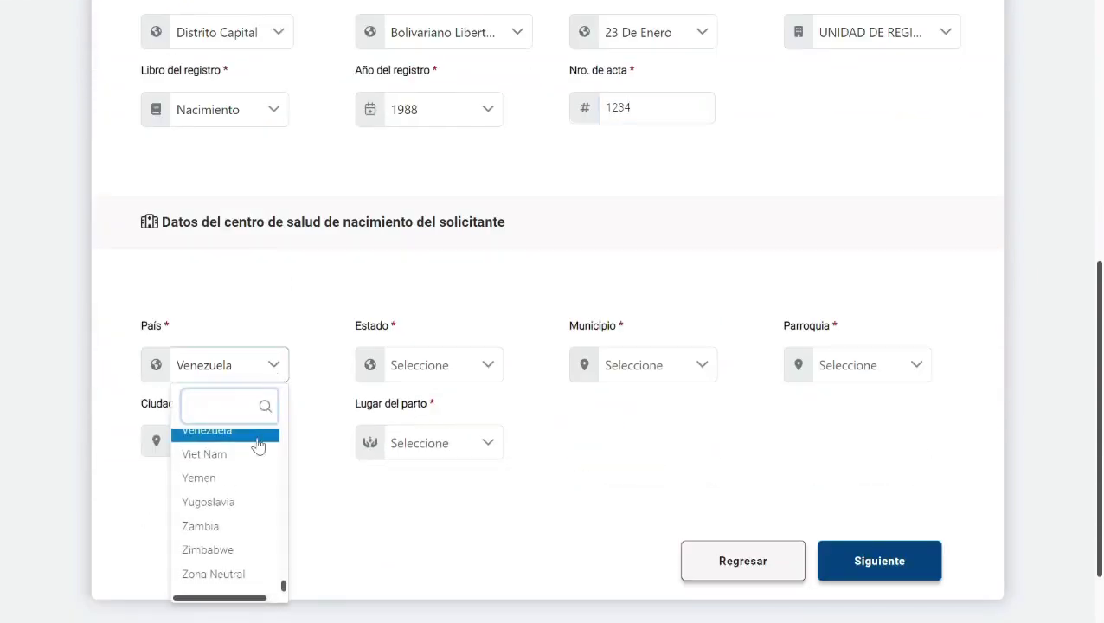
pyautogui.click(459, 375)
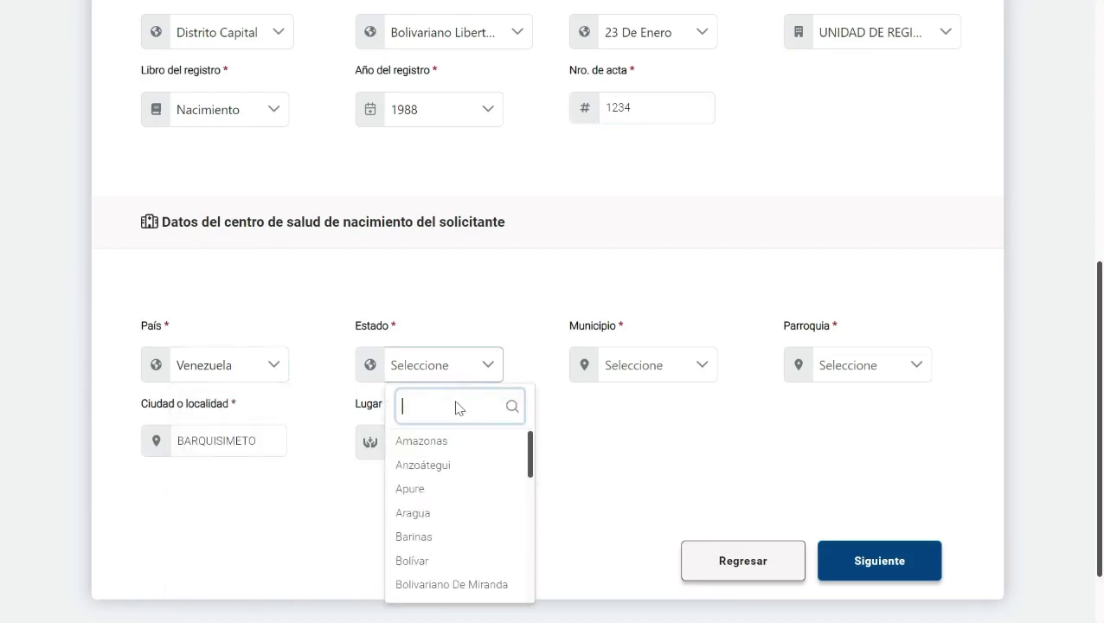
pyautogui.scroll(-5, 487, 471)
pyautogui.click(472, 444)
pyautogui.click(663, 278)
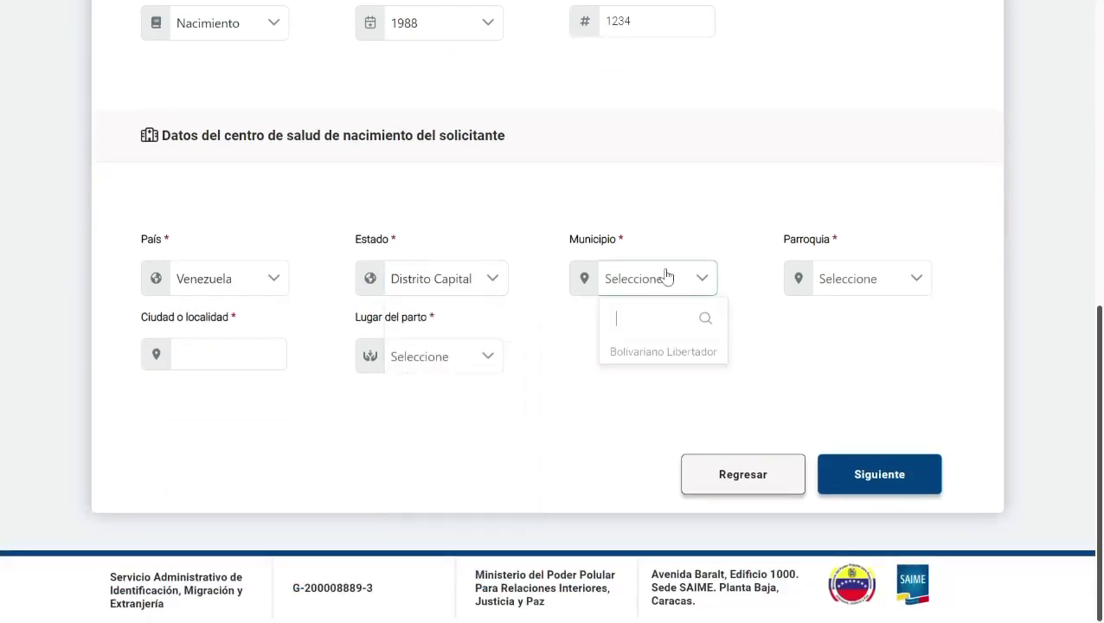
pyautogui.click(651, 355)
pyautogui.click(852, 280)
pyautogui.click(872, 360)
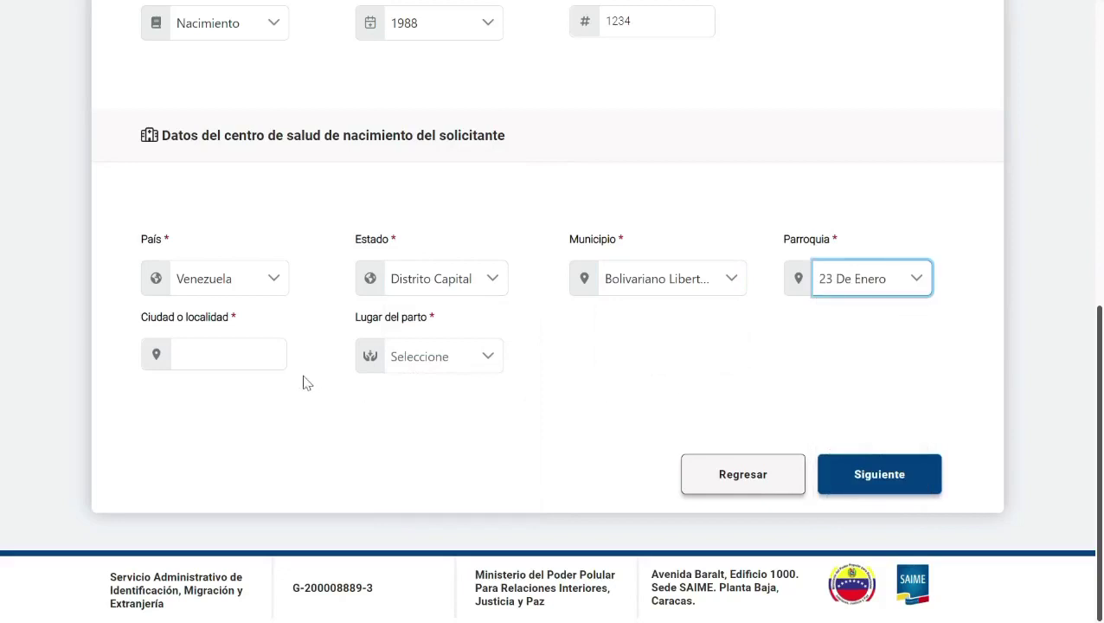
# Step: Set the birthplace to Centro Hospitalario with the ambulatorio health centre and submit the nationality data
pyautogui.click(284, 355)
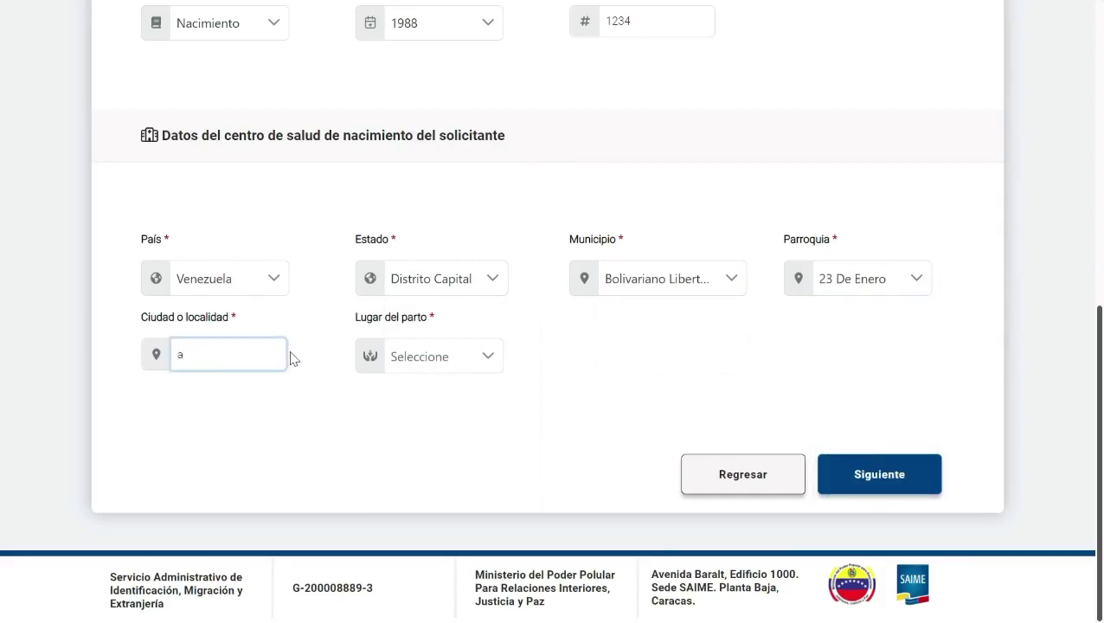
pyautogui.click(419, 357)
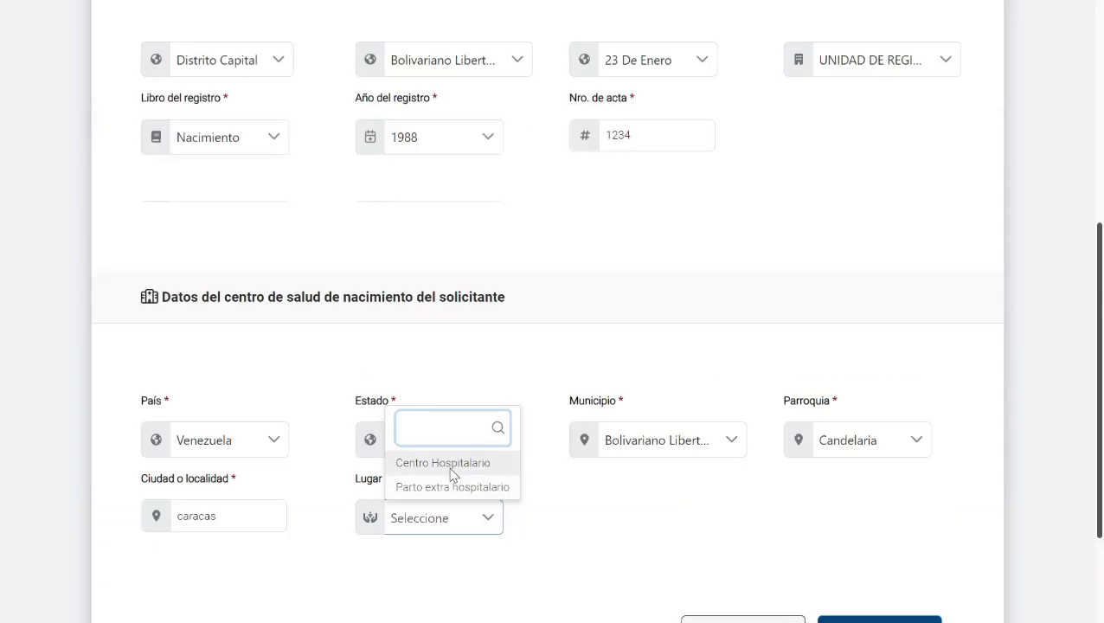
pyautogui.click(450, 468)
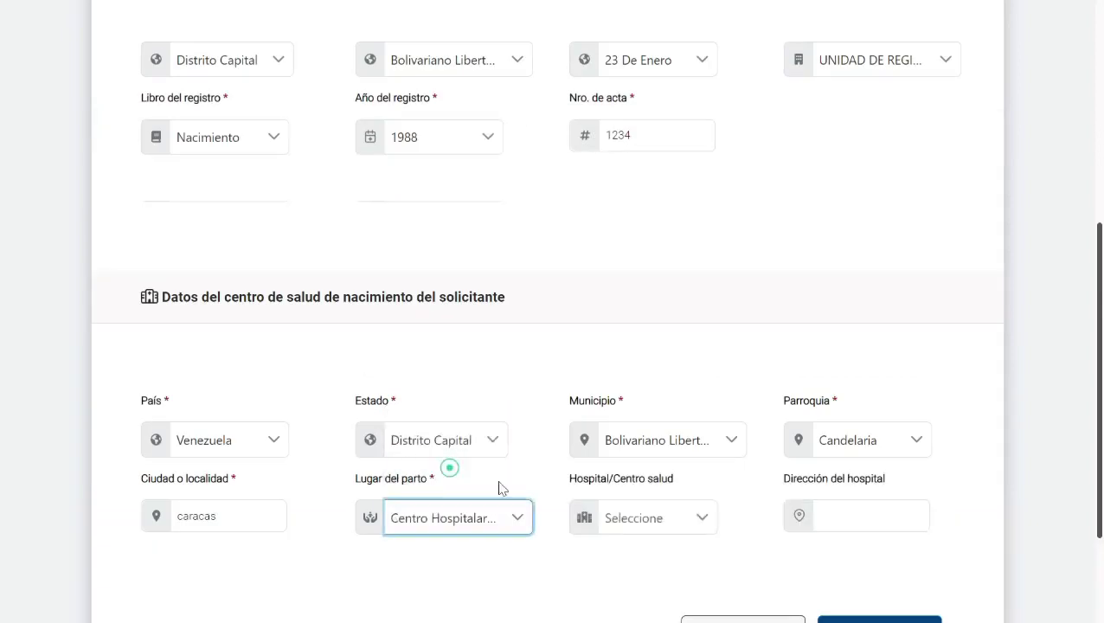
pyautogui.click(644, 518)
pyautogui.scroll(-2, 668, 481)
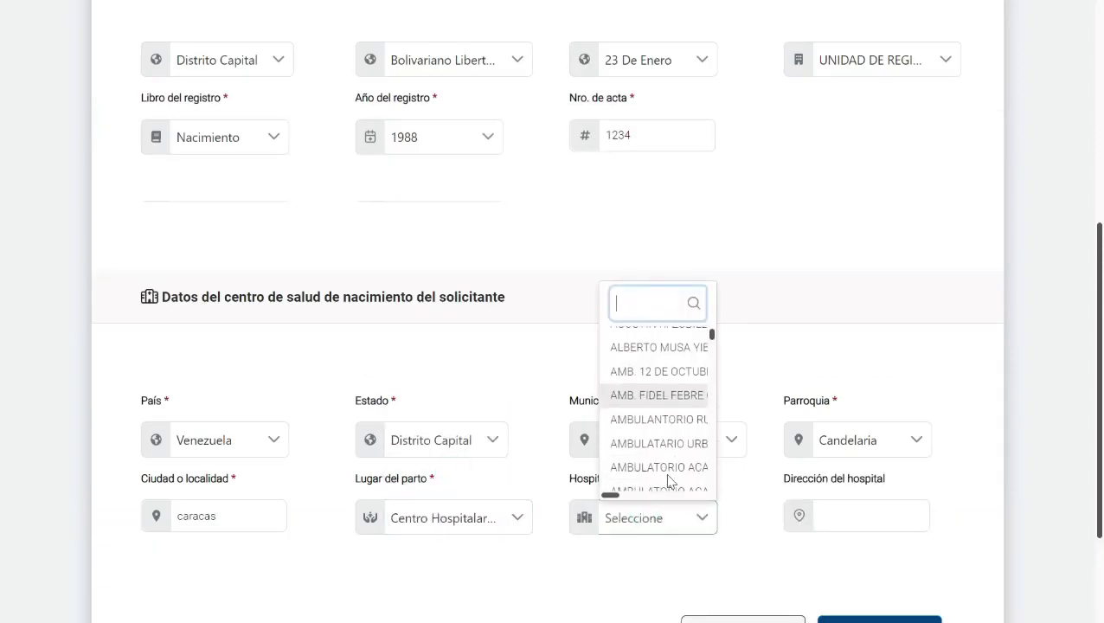
pyautogui.scroll(-2, 667, 481)
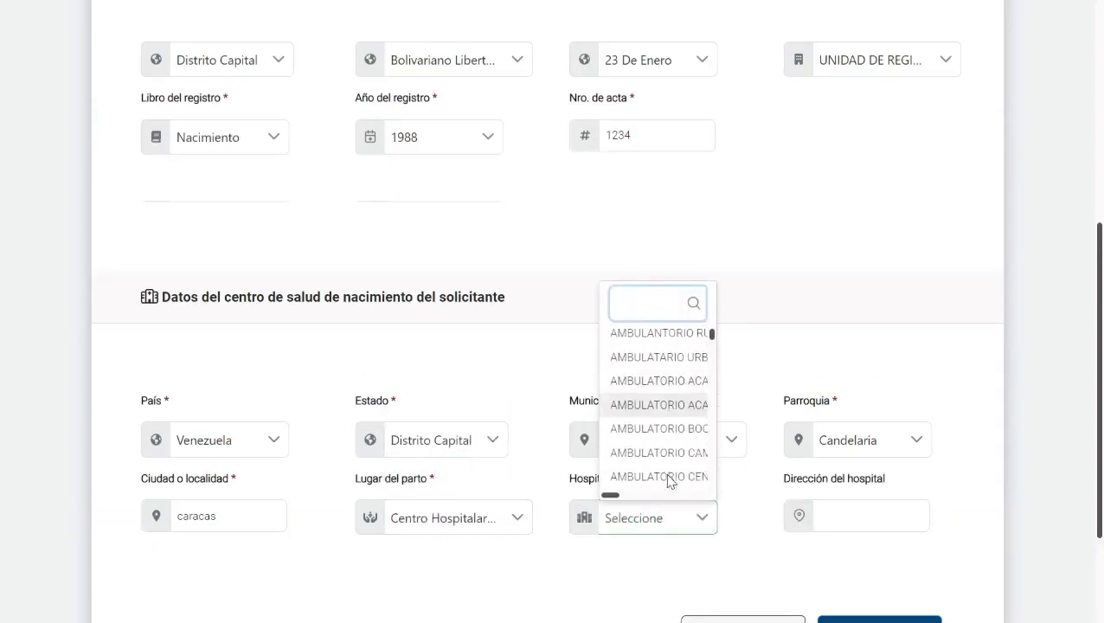
pyautogui.click(701, 408)
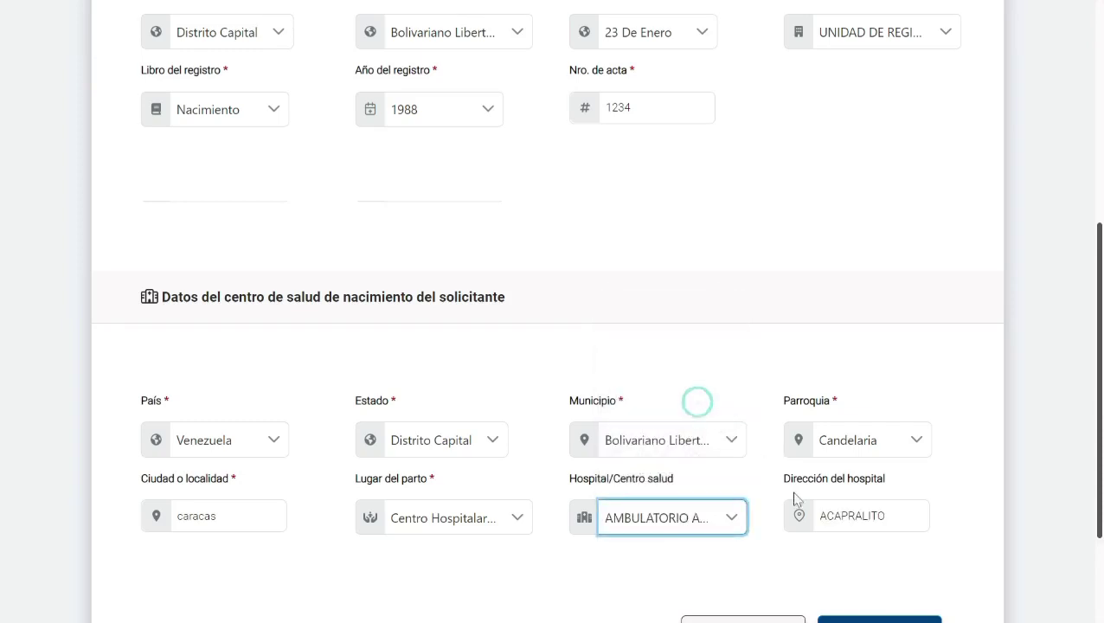
pyautogui.scroll(-1, 862, 564)
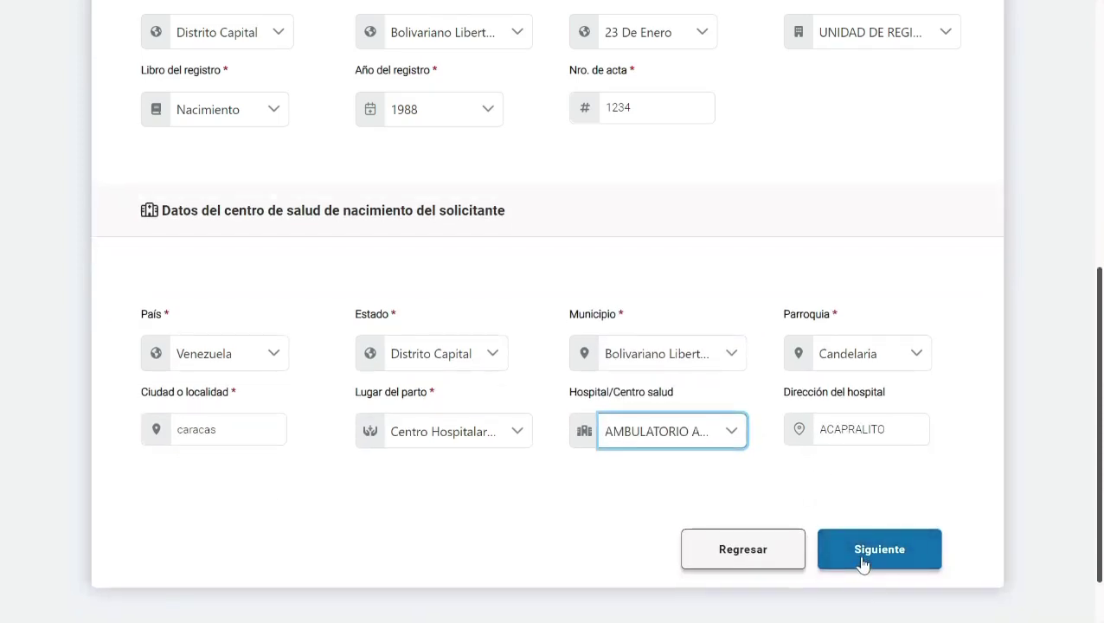
pyautogui.click(863, 564)
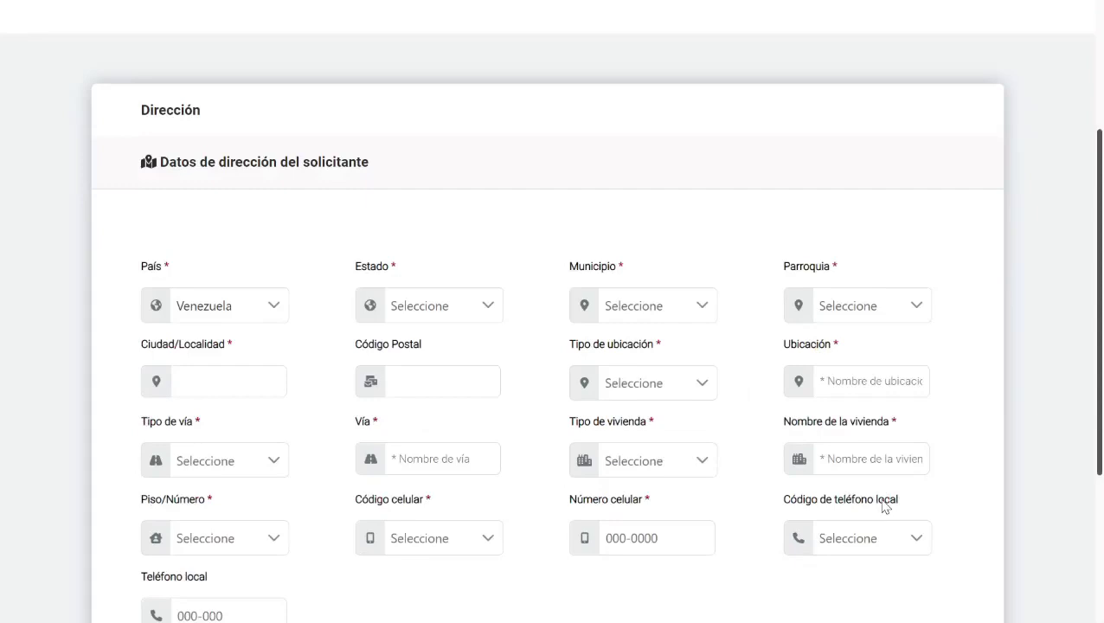
# Step: Set the address to Distrito Capital, Bolivariano Libertador, Candelaria, city caracas, postal code 1010
pyautogui.scroll(-2, 882, 502)
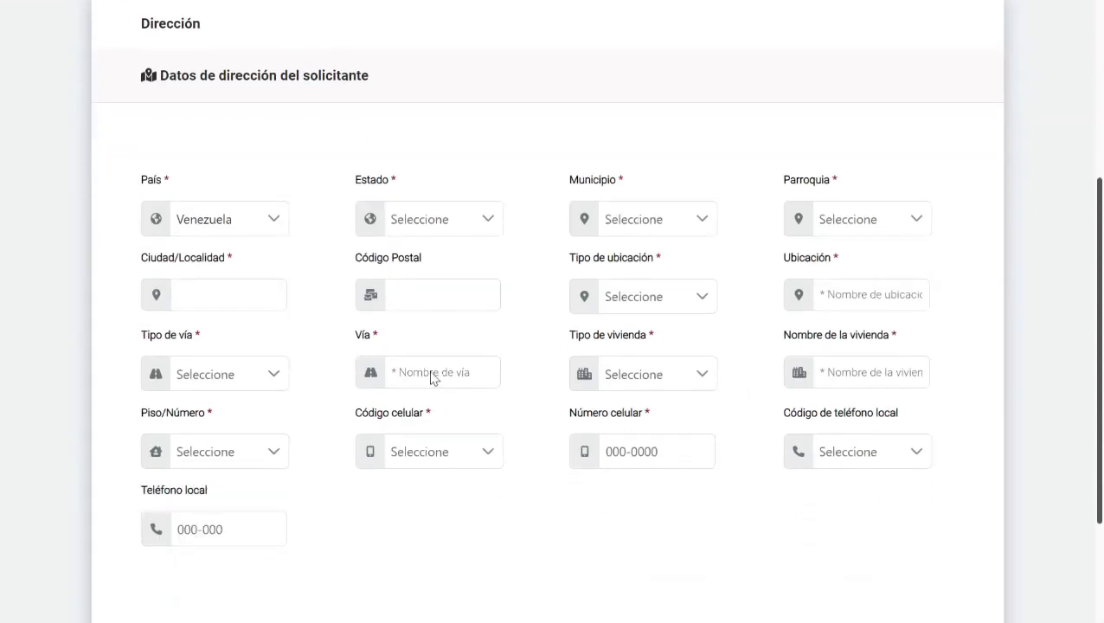
pyautogui.click(482, 222)
pyautogui.scroll(-1, 502, 393)
pyautogui.scroll(-1, 502, 393)
pyautogui.click(501, 390)
pyautogui.click(683, 223)
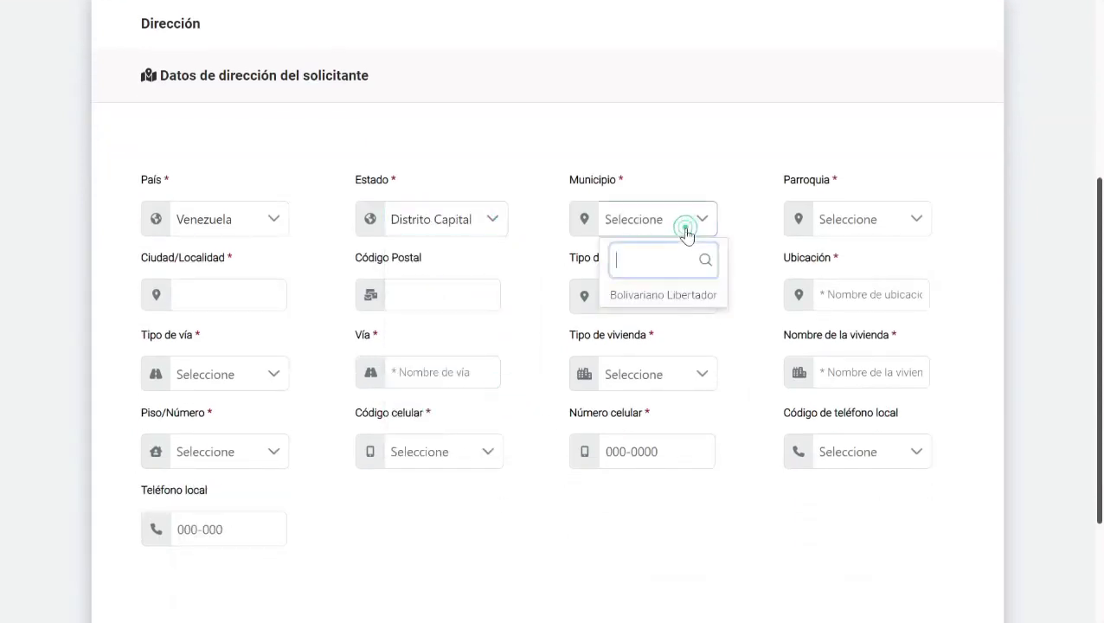
pyautogui.click(660, 293)
pyautogui.click(860, 226)
pyautogui.click(874, 368)
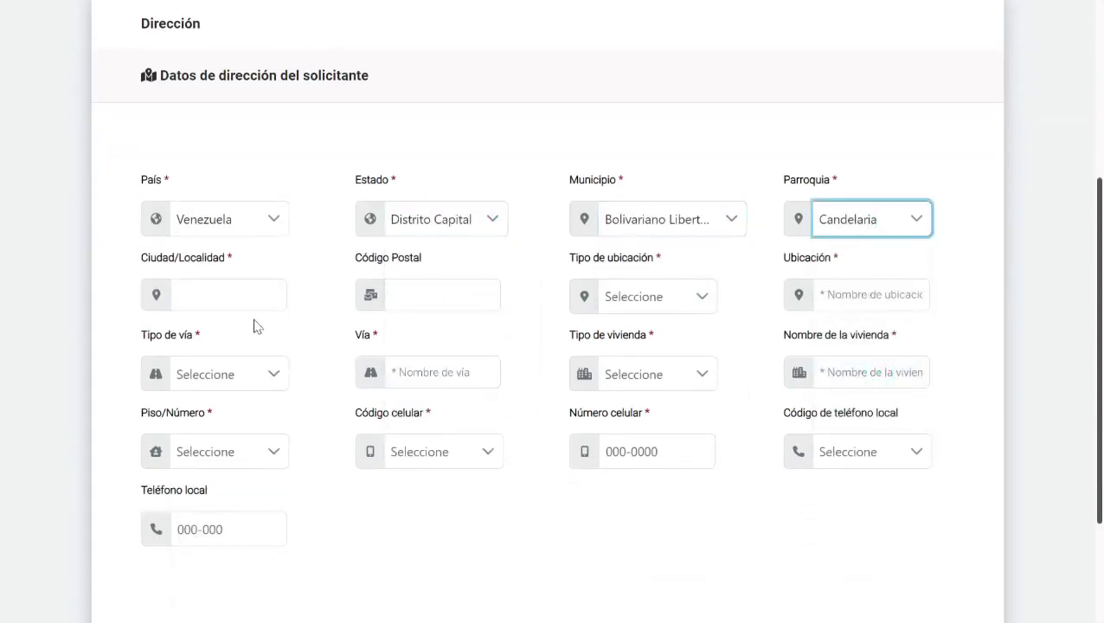
pyautogui.click(259, 308)
pyautogui.write('caracas')
pyautogui.click(409, 299)
pyautogui.write('1')
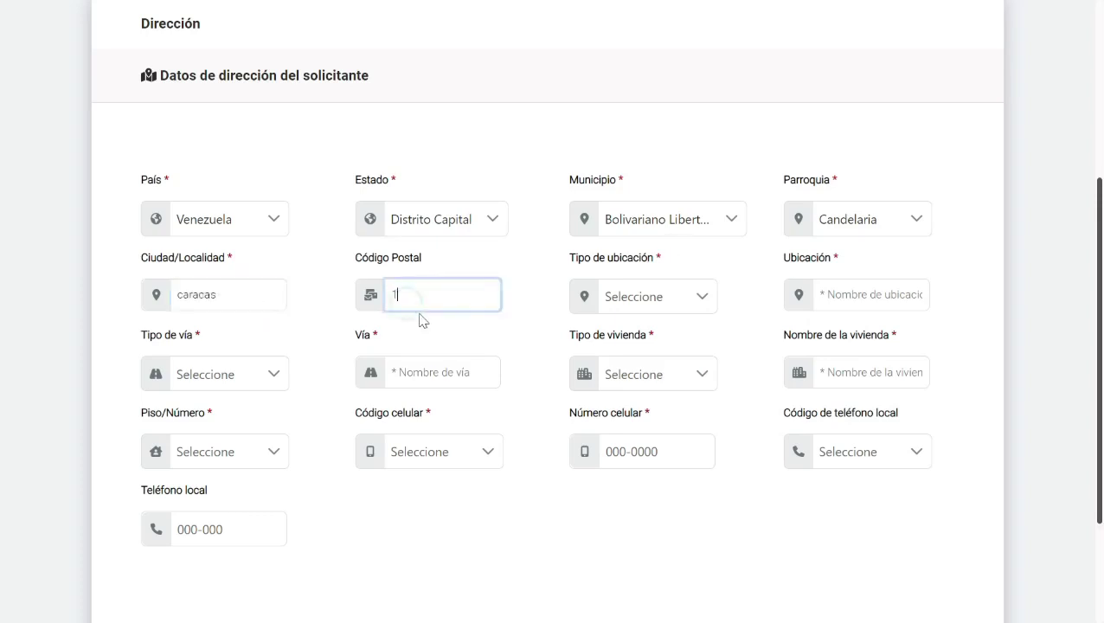
pyautogui.write('010')
# Step: Enter location type Sector, road type Avenida and housing type Edificio, with their names
pyautogui.click(666, 306)
pyautogui.scroll(-1, 697, 389)
pyautogui.click(697, 391)
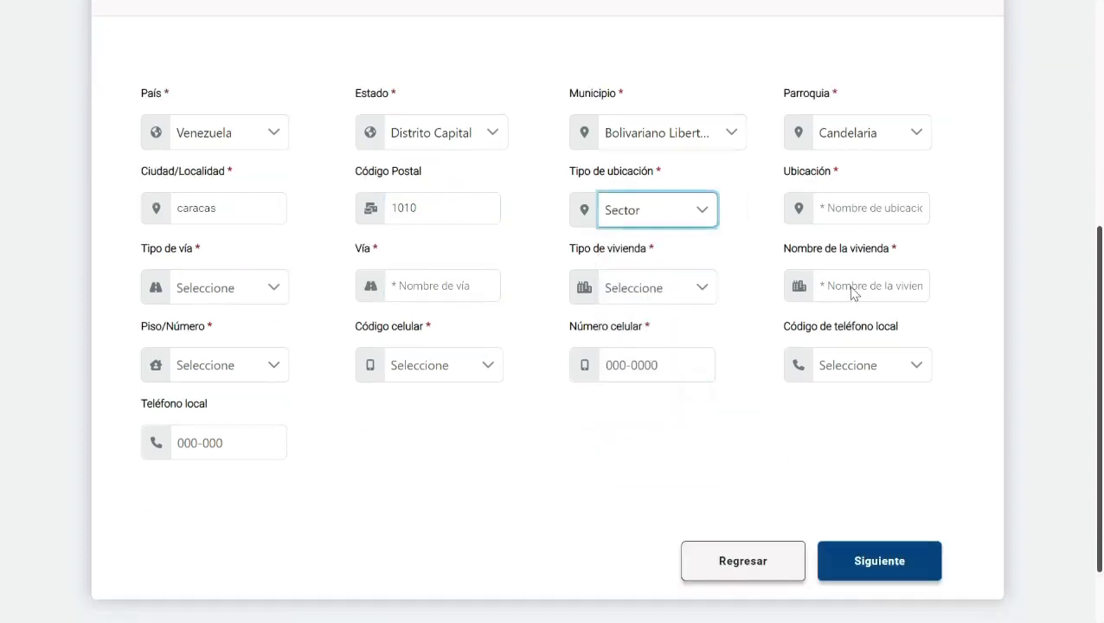
pyautogui.click(859, 216)
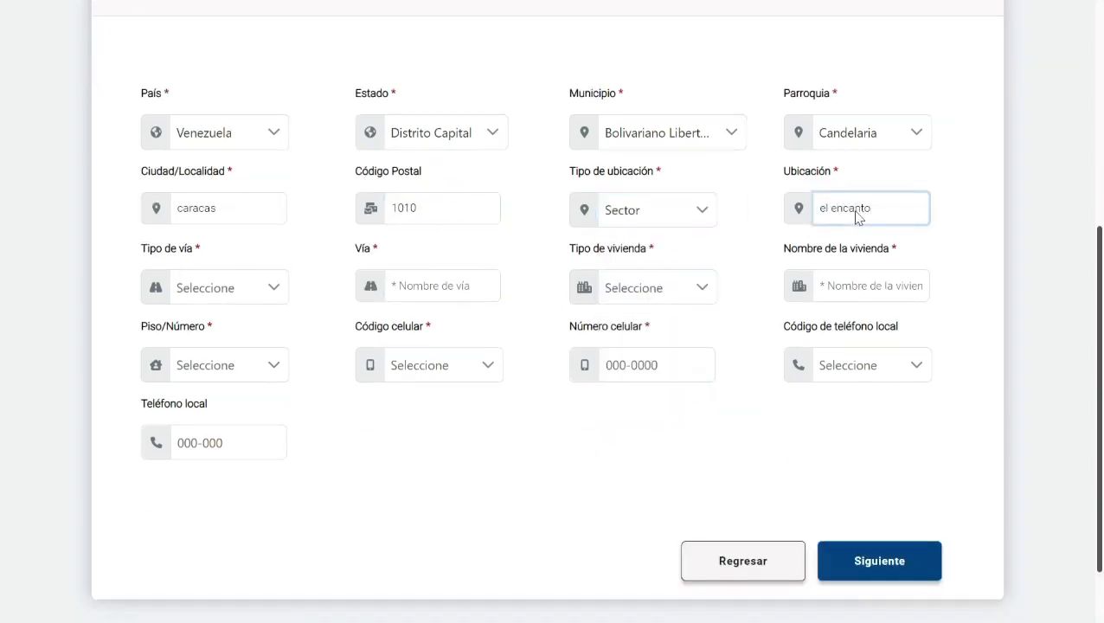
pyautogui.click(281, 289)
pyautogui.click(278, 370)
pyautogui.click(424, 288)
pyautogui.write('4')
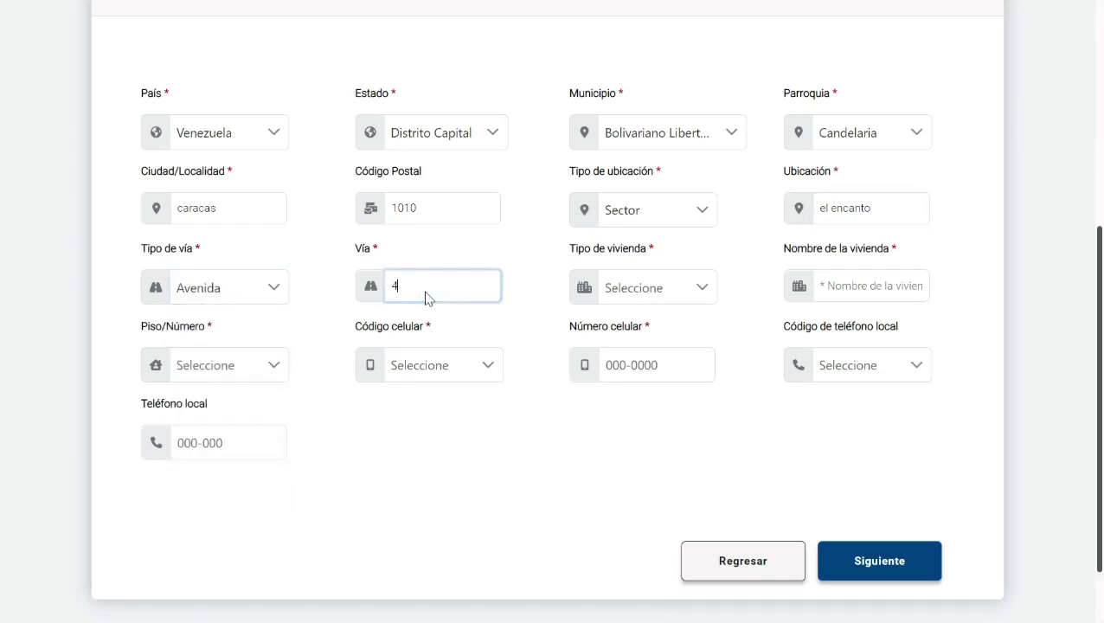
pyautogui.write('c')
pyautogui.click(649, 290)
pyautogui.click(657, 387)
pyautogui.click(857, 290)
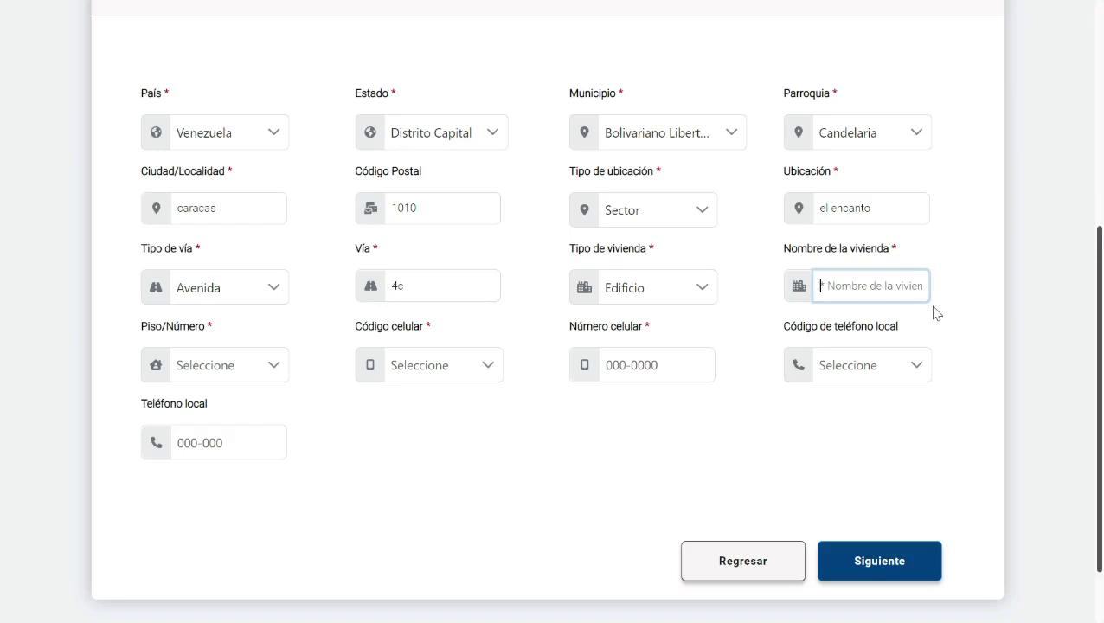
# Step: Enter Piso 3 and apartment 3-b
pyautogui.click(282, 364)
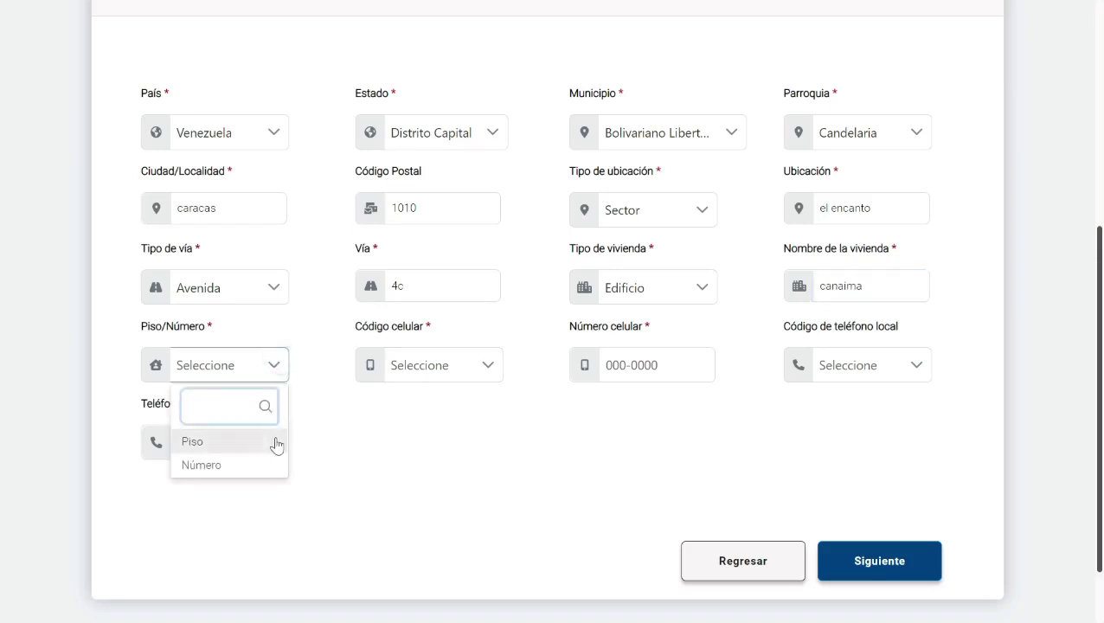
pyautogui.click(276, 442)
pyautogui.click(420, 374)
pyautogui.write('3')
pyautogui.click(630, 374)
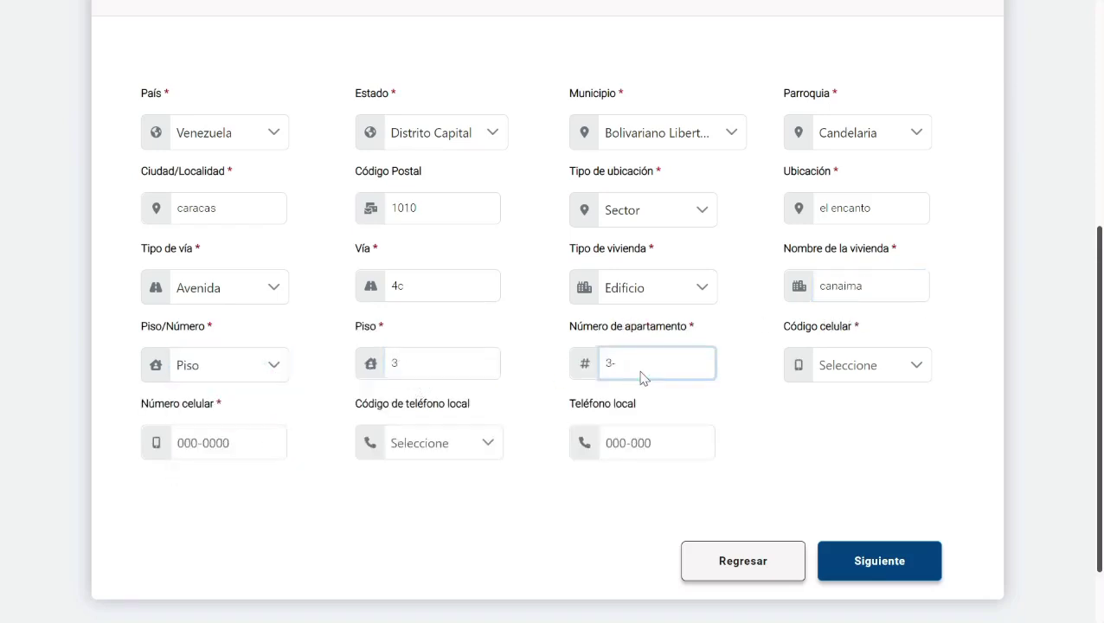
# Step: Enter the mobile (0416) and landline (0212) phone numbers and submit the address
pyautogui.click(826, 372)
pyautogui.click(876, 514)
pyautogui.click(257, 452)
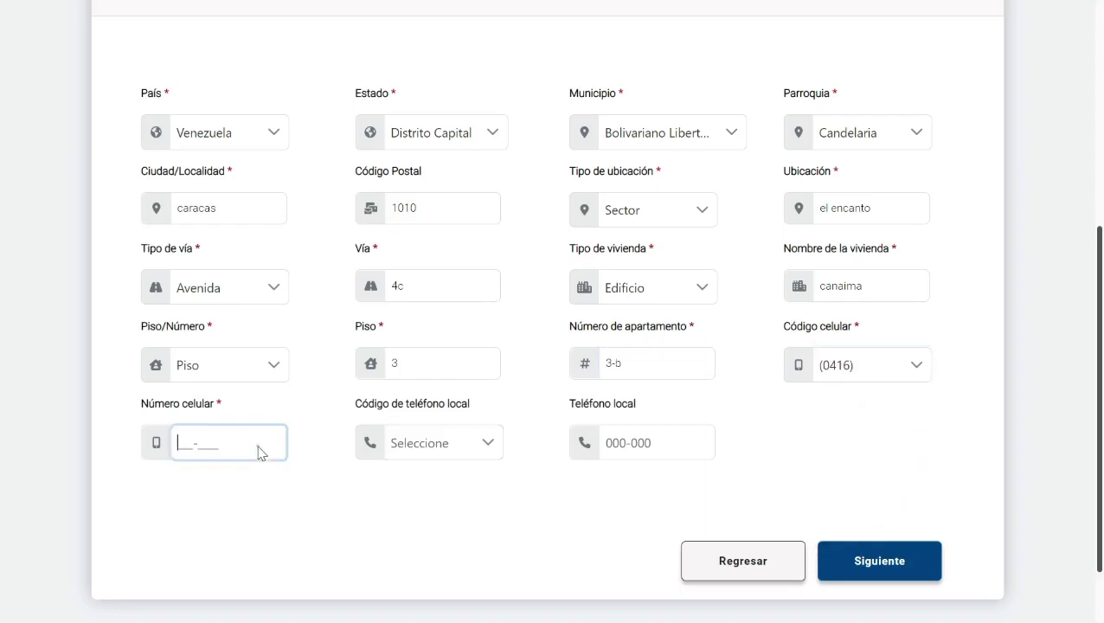
pyautogui.write('1234567')
pyautogui.click(424, 443)
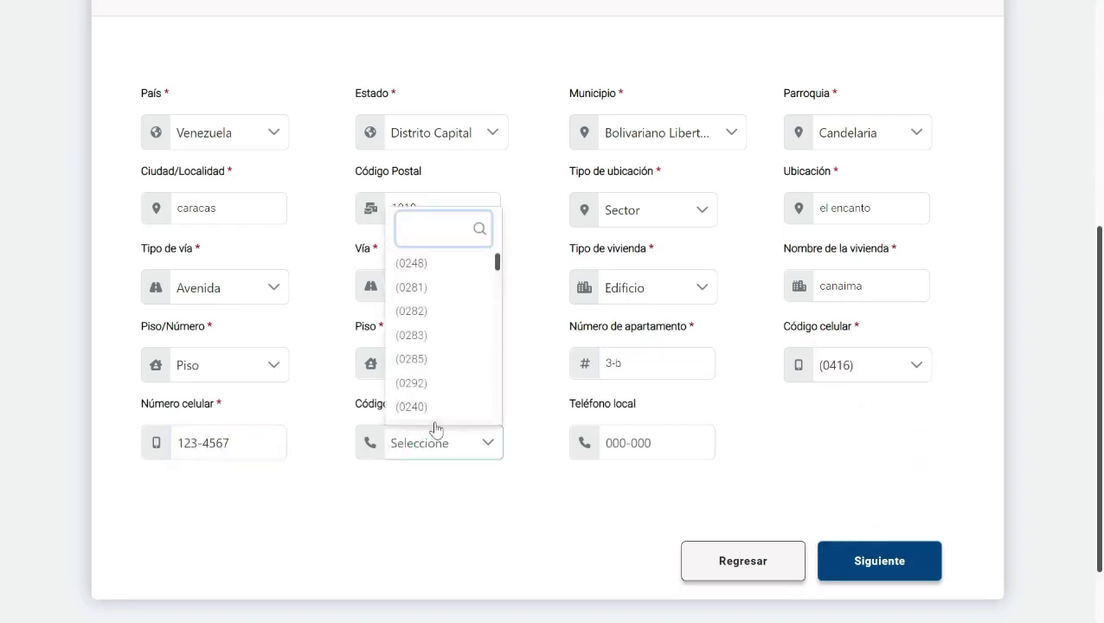
pyautogui.scroll(-5, 433, 426)
pyautogui.click(437, 399)
pyautogui.click(622, 445)
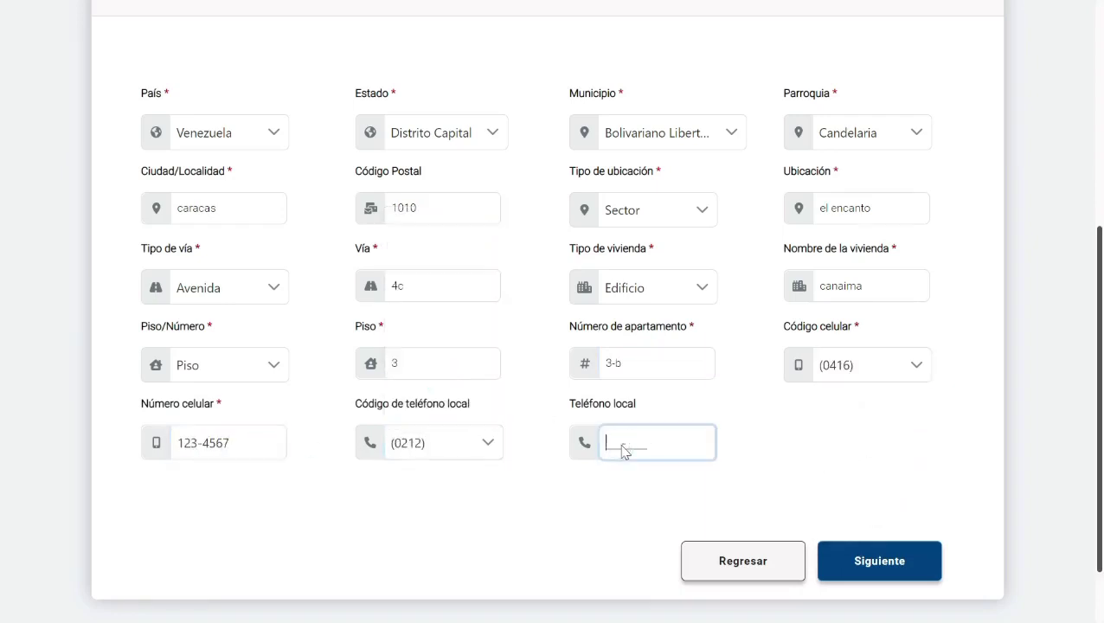
pyautogui.write('1234567')
pyautogui.click(855, 565)
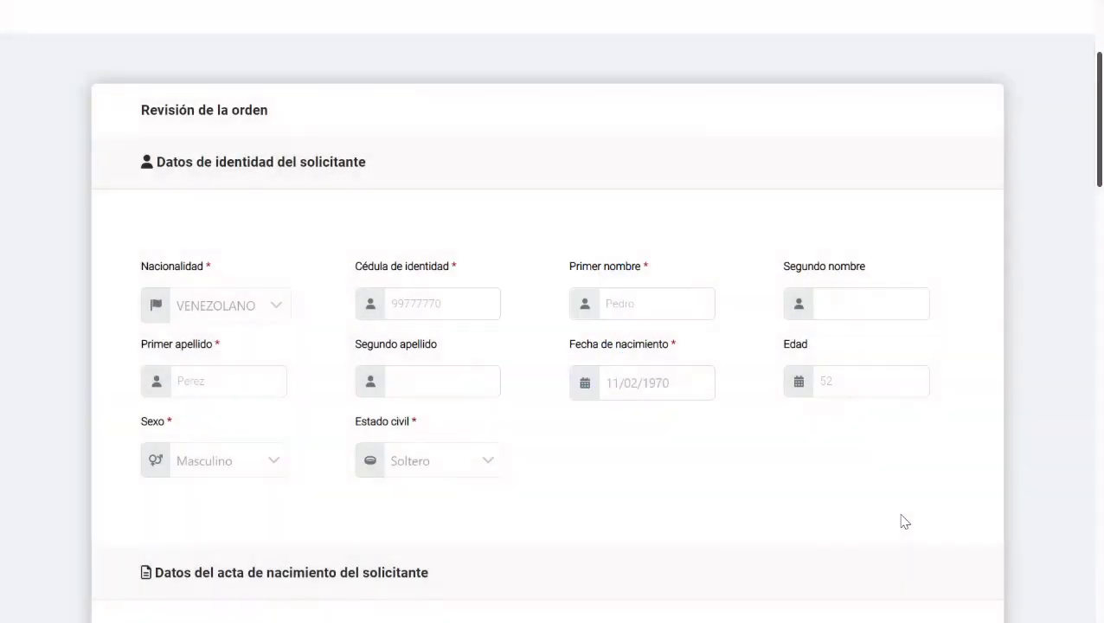
# Step: Review the order summary down to the Constancia de Residencia and cédula requirements, then confirm it
pyautogui.scroll(-3, 904, 521)
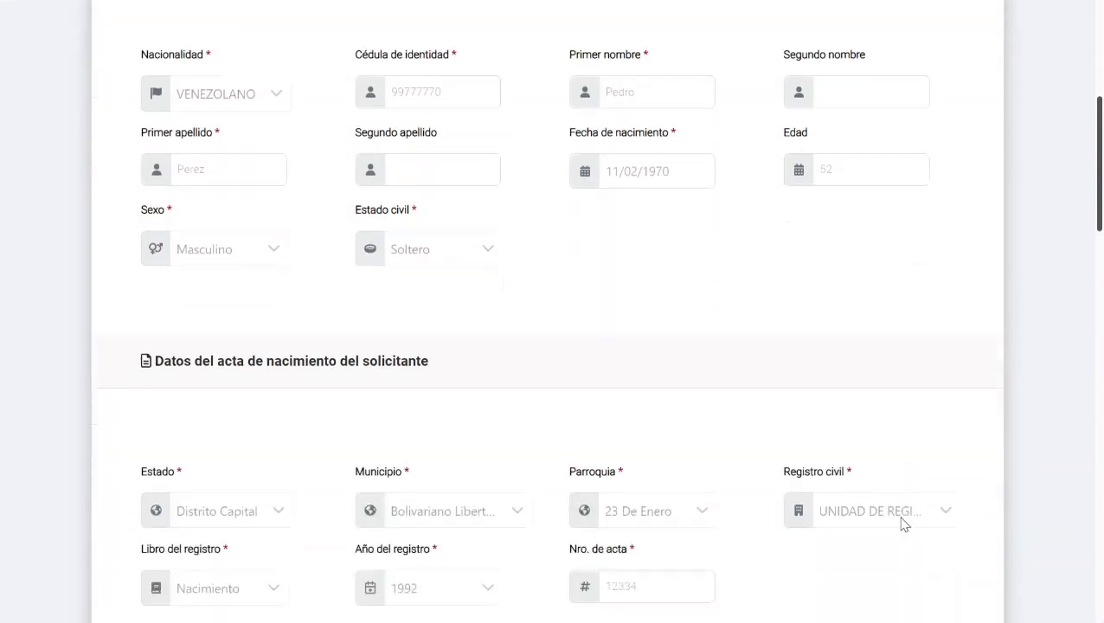
pyautogui.scroll(-1, 904, 524)
pyautogui.scroll(-1, 902, 526)
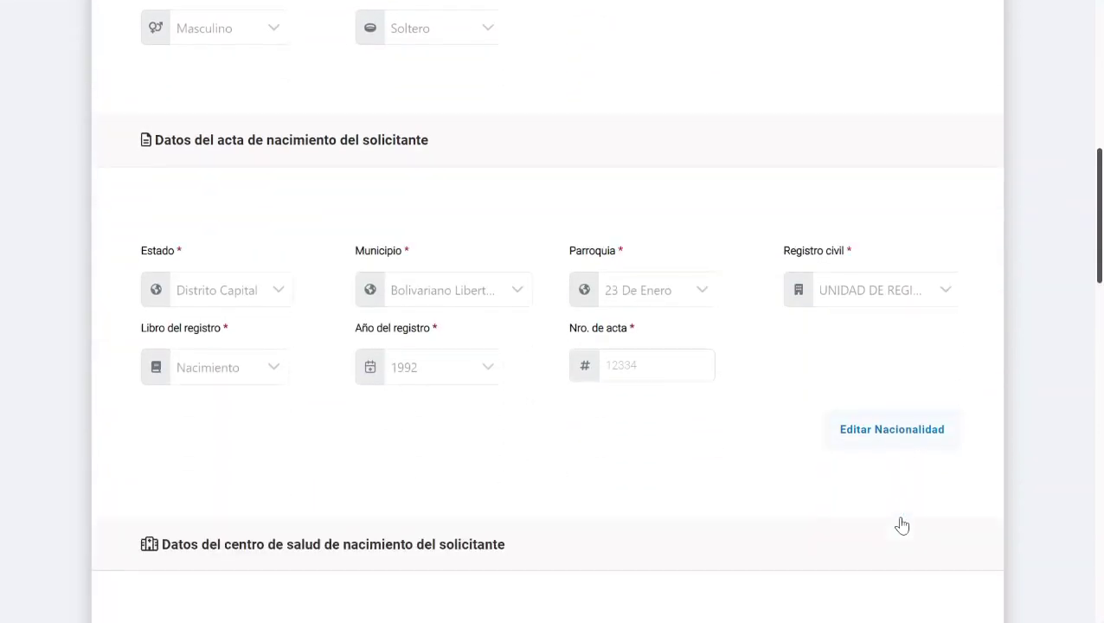
pyautogui.scroll(-4, 904, 524)
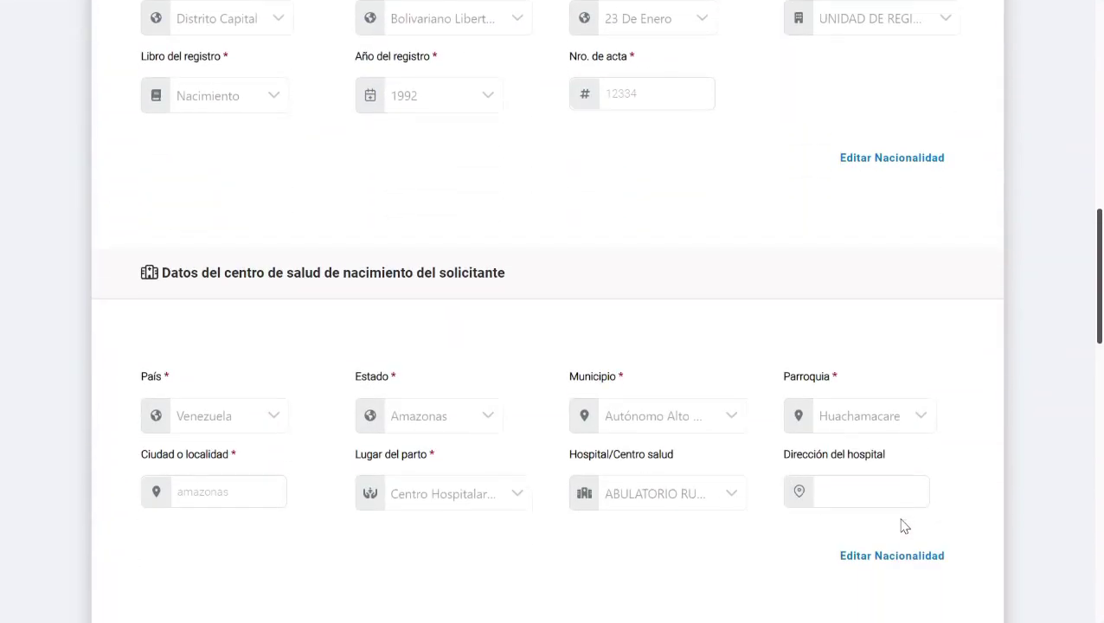
pyautogui.scroll(-5, 904, 525)
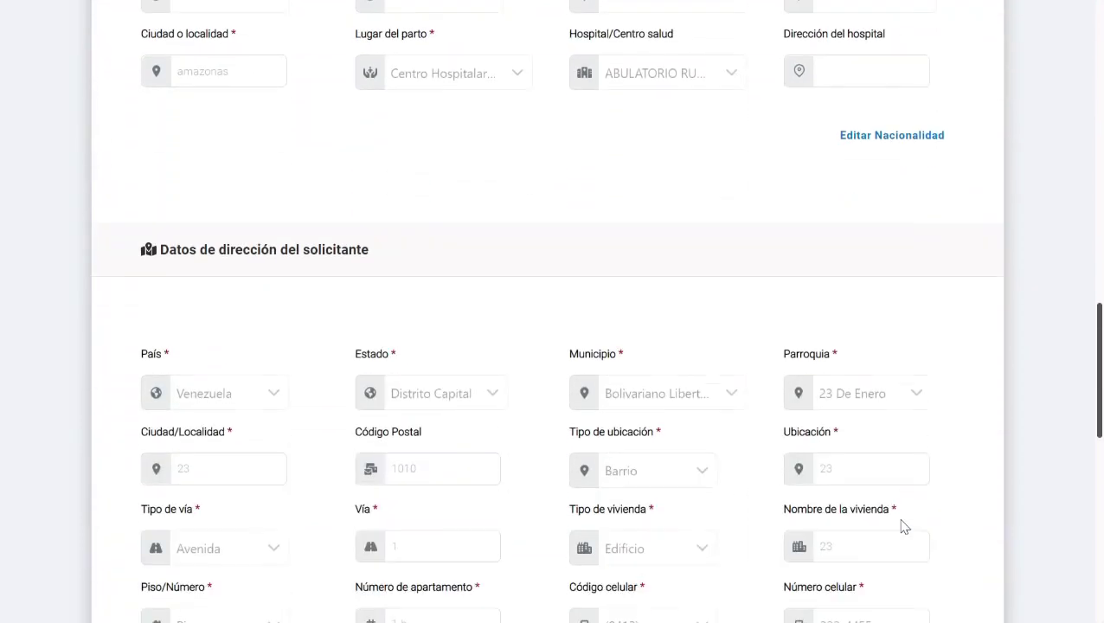
pyautogui.scroll(-5, 904, 526)
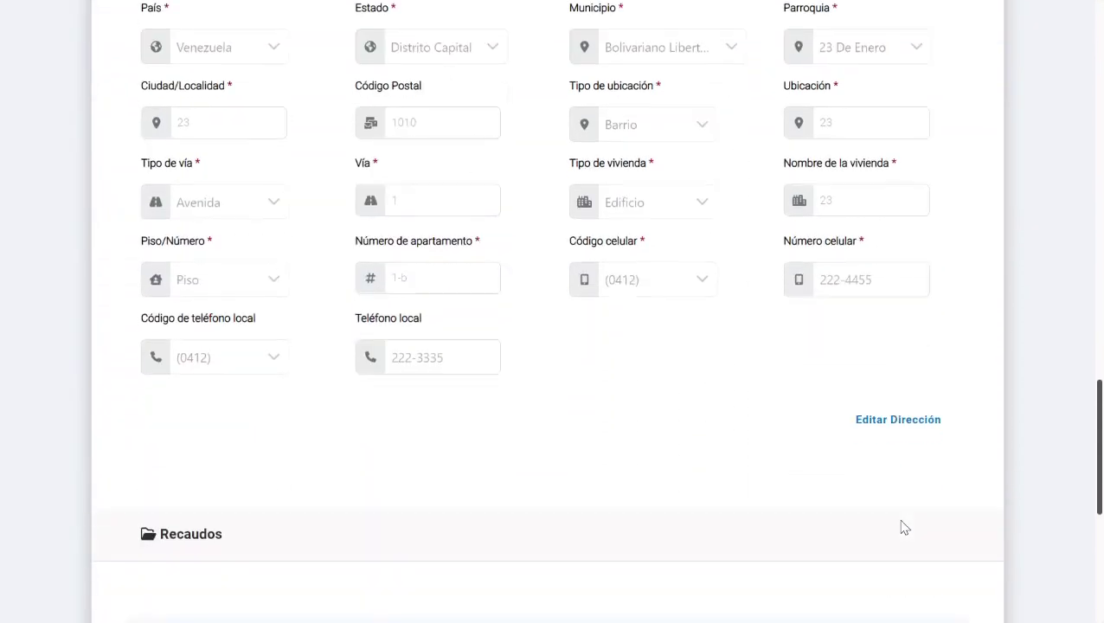
pyautogui.scroll(-1, 904, 528)
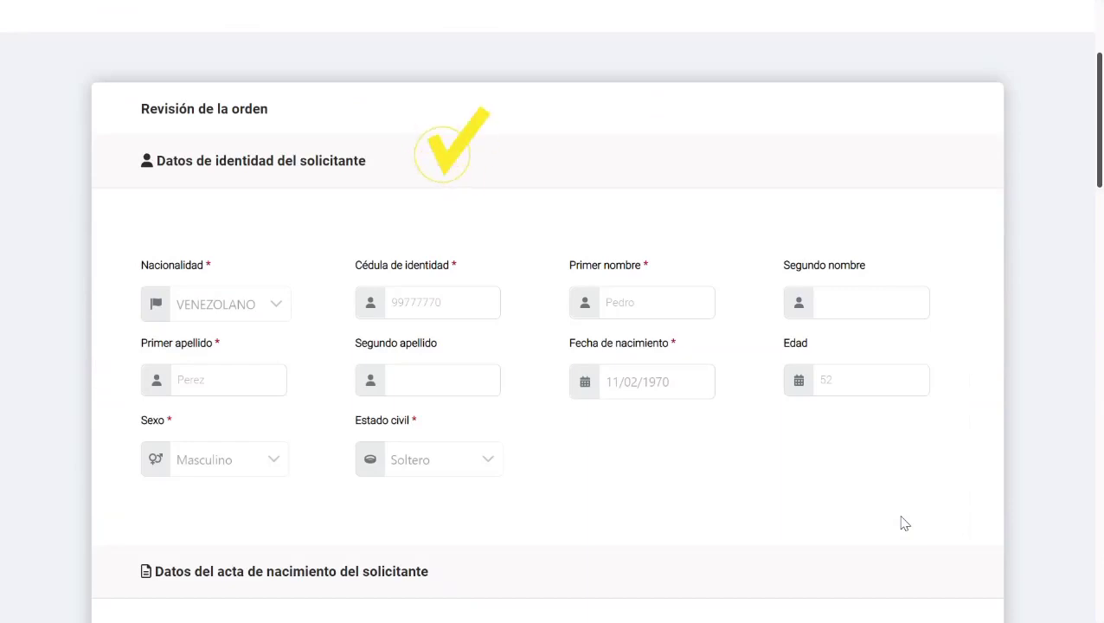
pyautogui.scroll(-5, 904, 523)
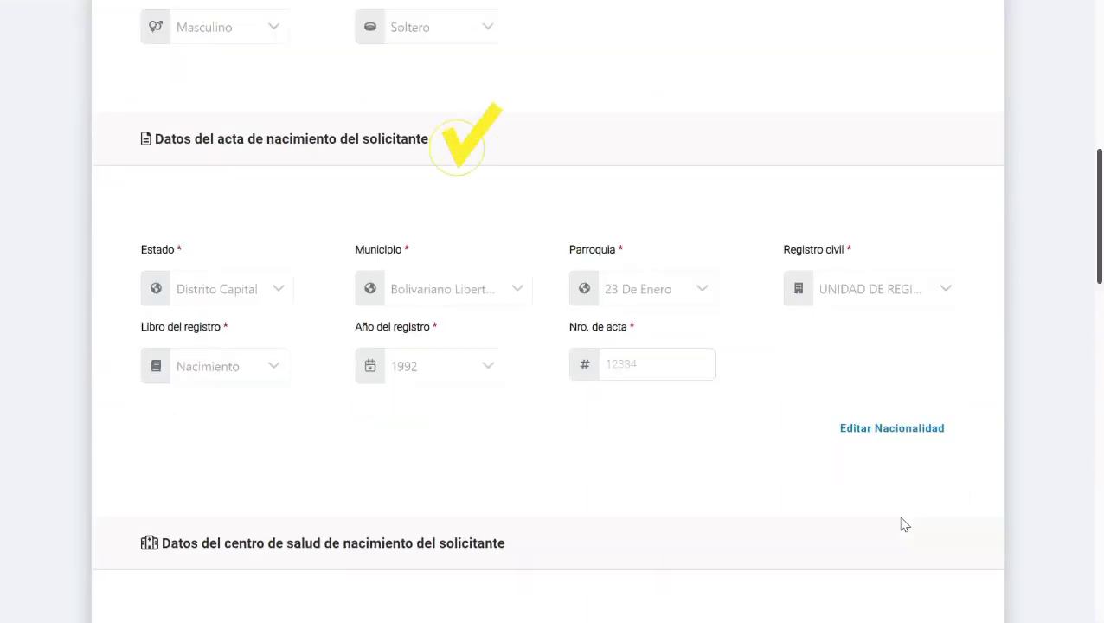
pyautogui.scroll(-4, 904, 525)
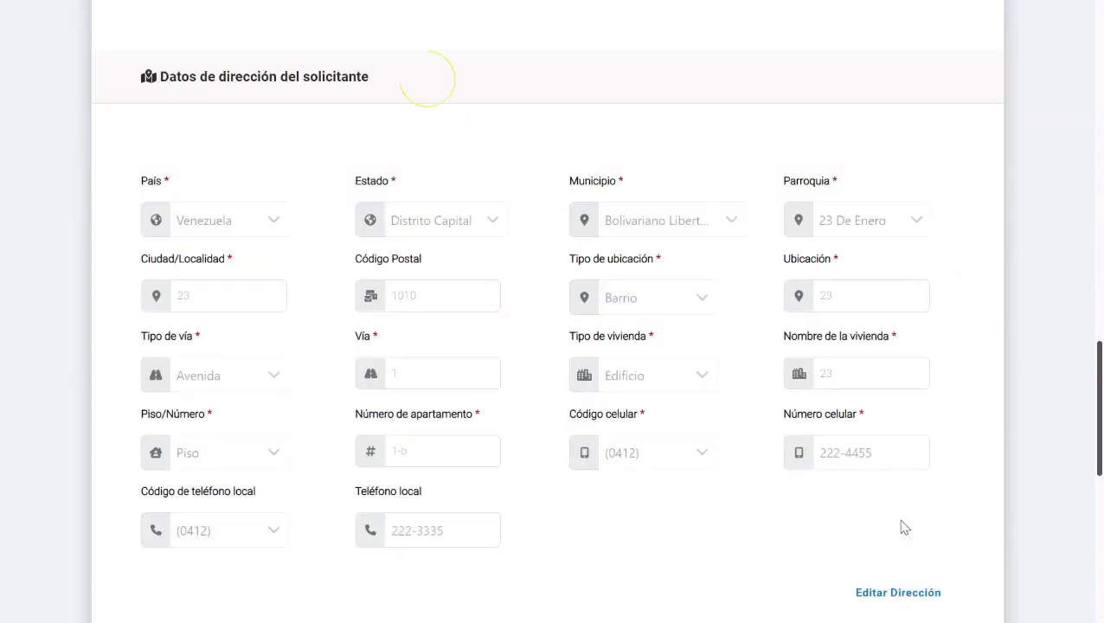
pyautogui.scroll(-2, 904, 528)
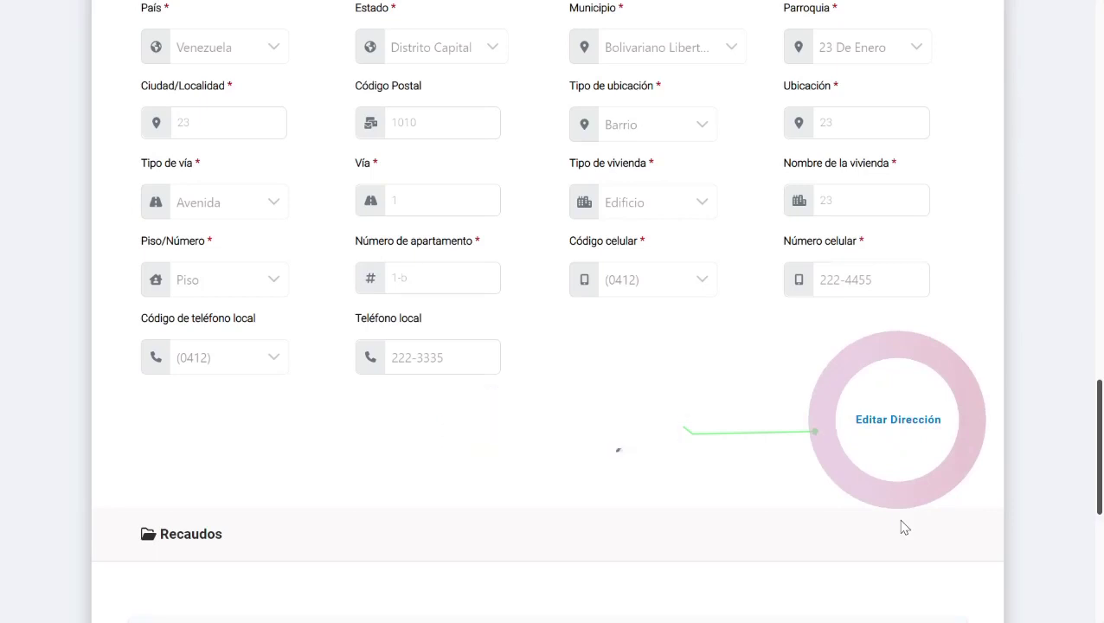
pyautogui.scroll(-4, 904, 528)
pyautogui.scroll(-2, 904, 528)
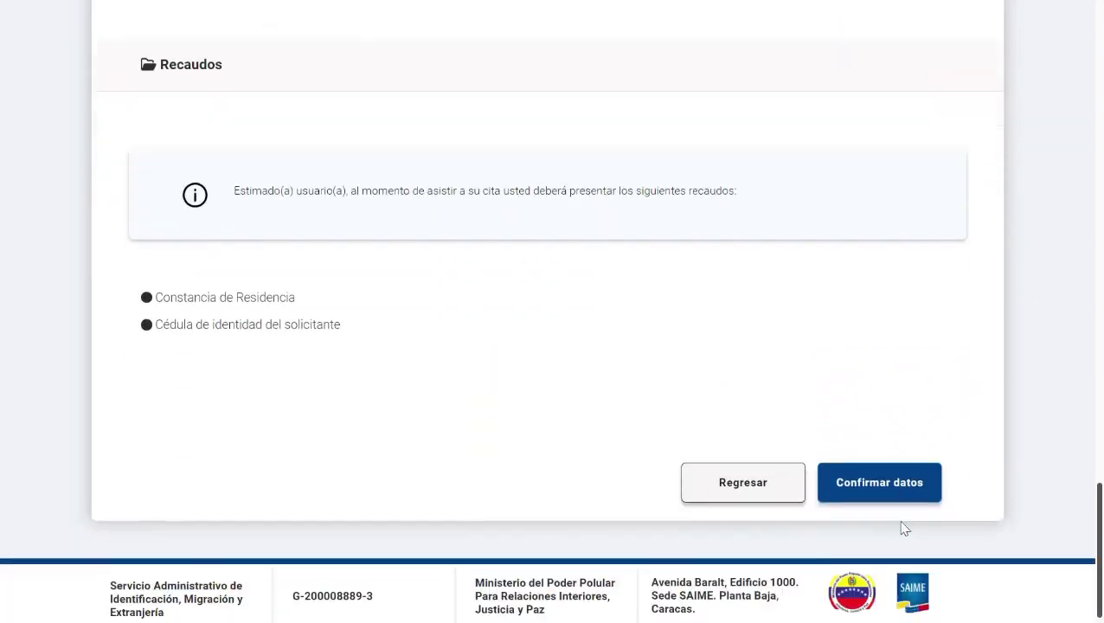
pyautogui.scroll(1, 904, 527)
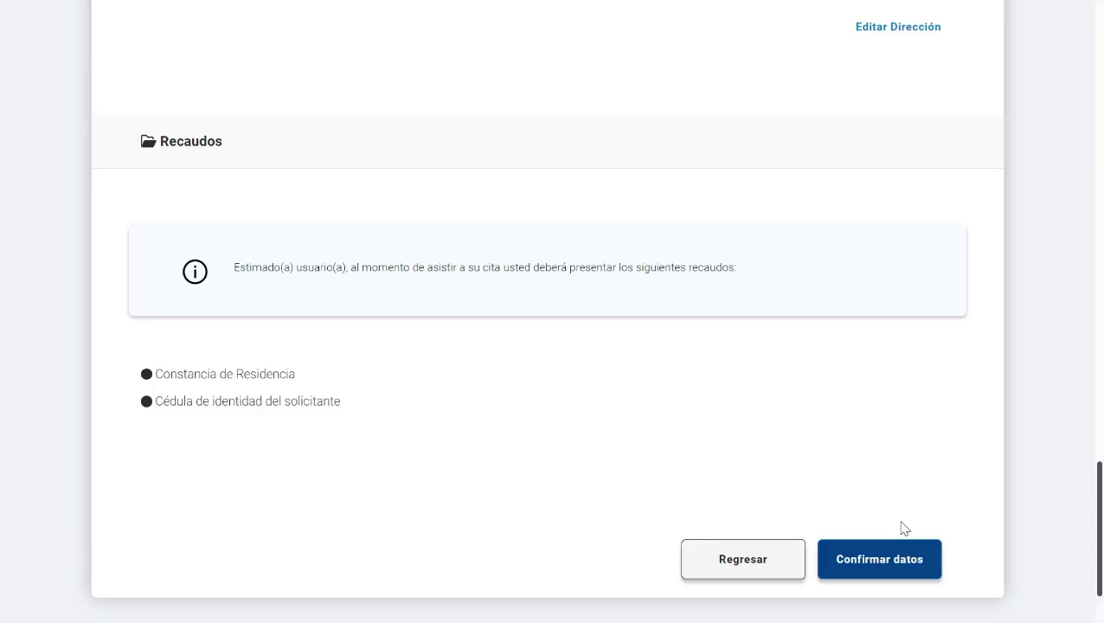
pyautogui.scroll(-1, 904, 528)
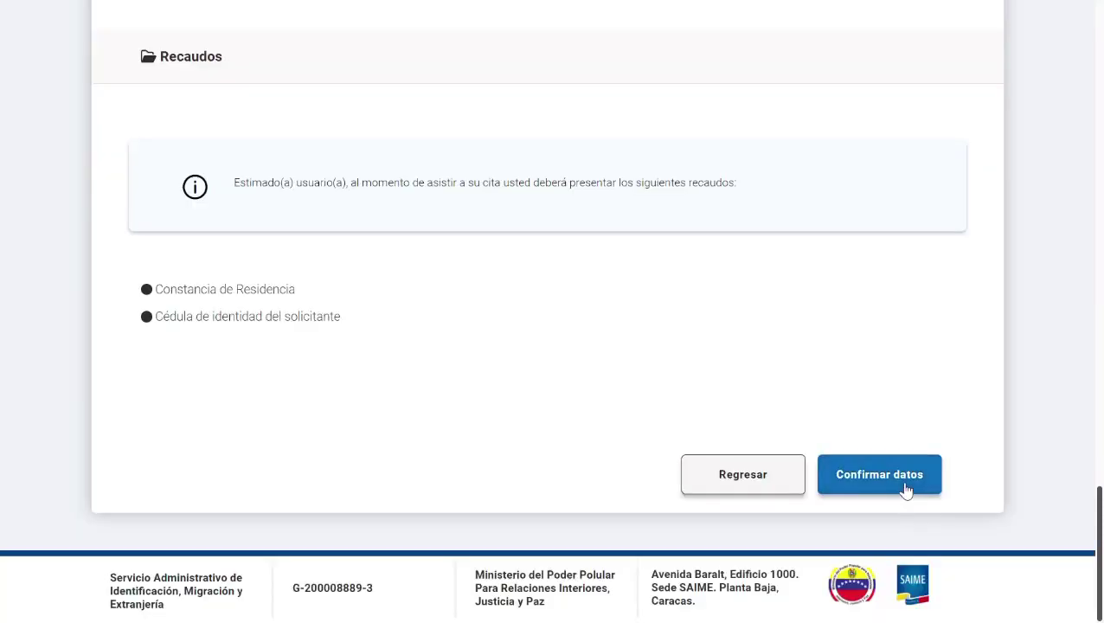
pyautogui.click(879, 475)
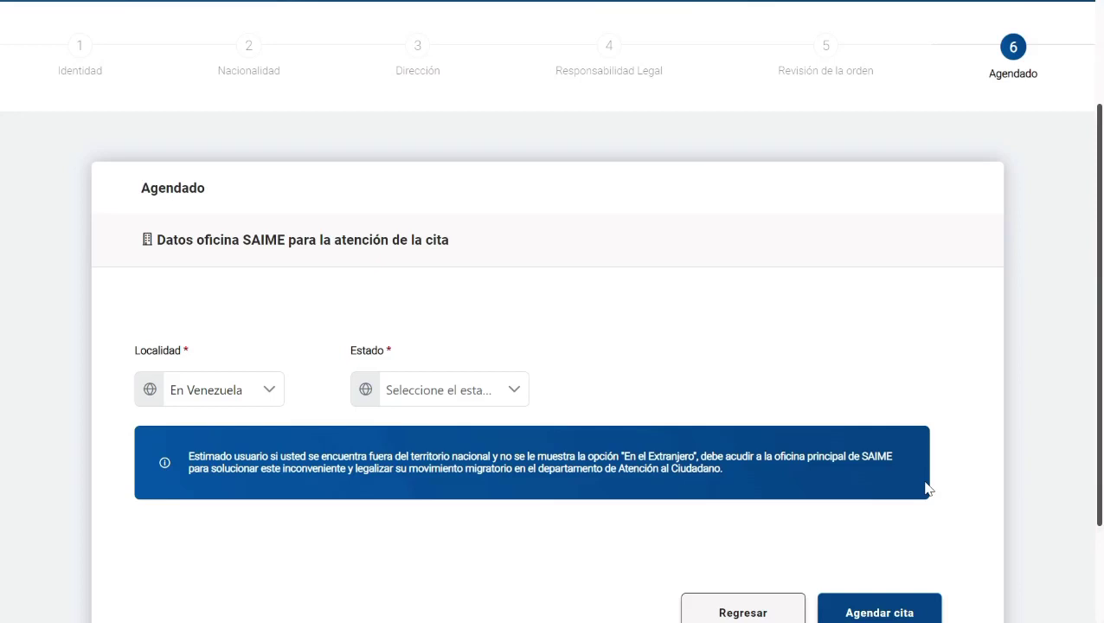
# Step: Choose En Venezuela, Distrito Capital and the Plaza Miranda II OF110 office for the appointment
pyautogui.scroll(-2, 924, 489)
pyautogui.click(276, 251)
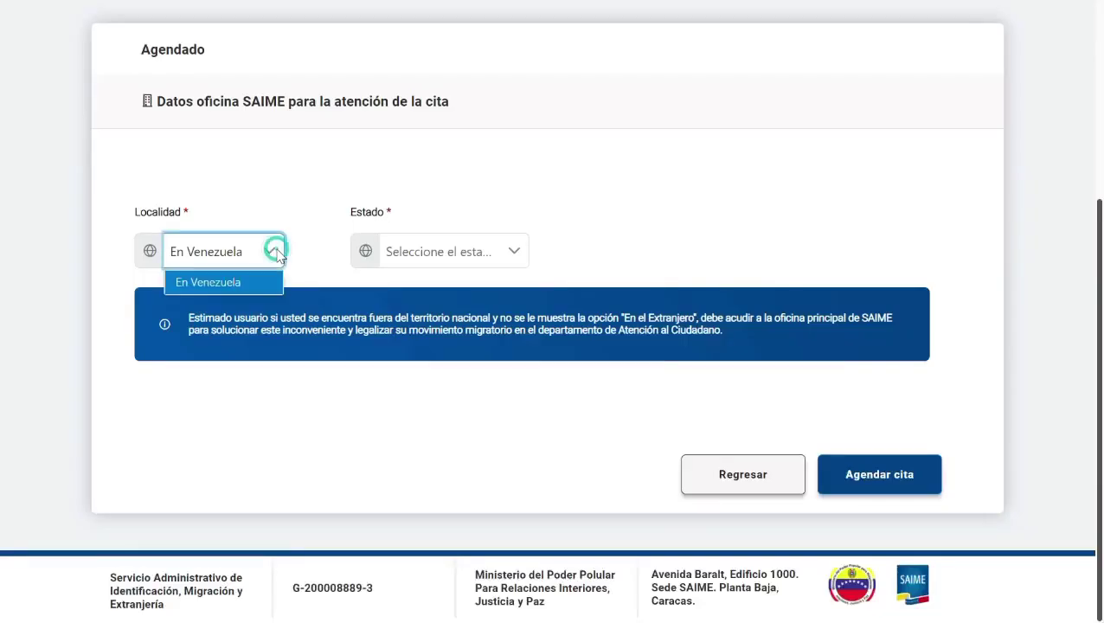
pyautogui.click(273, 284)
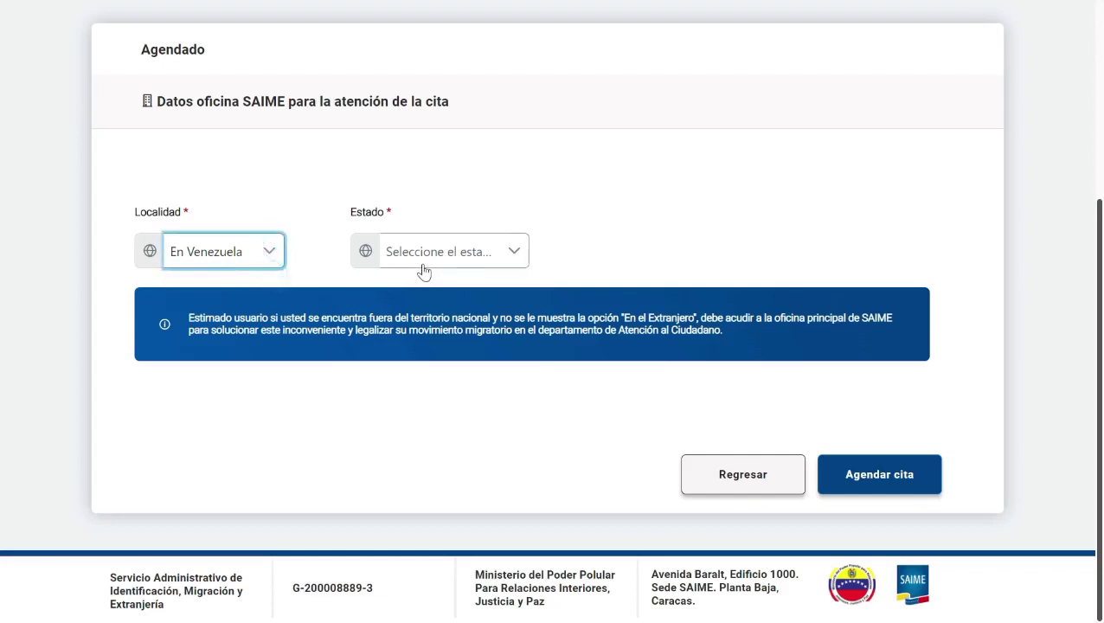
pyautogui.click(421, 261)
pyautogui.scroll(-4, 435, 316)
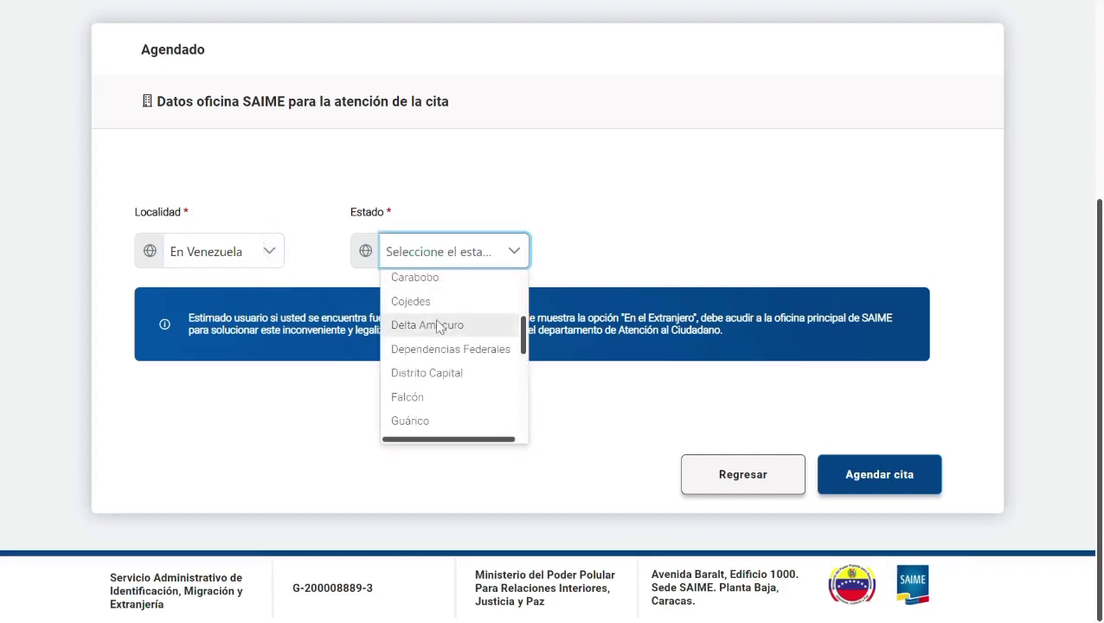
pyautogui.click(454, 374)
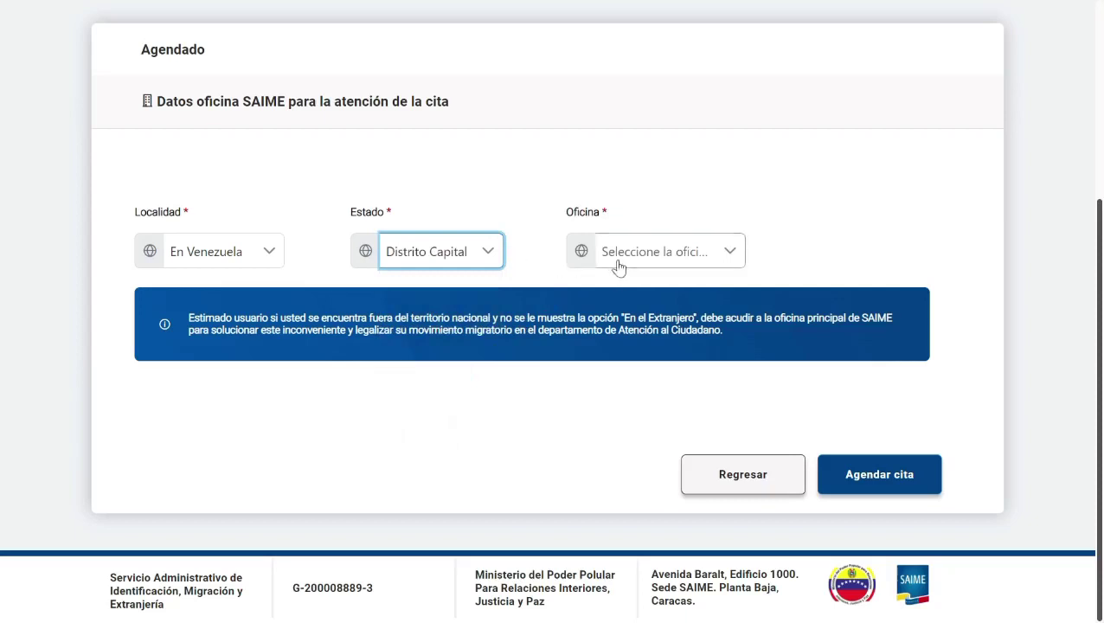
pyautogui.click(619, 258)
pyautogui.click(624, 284)
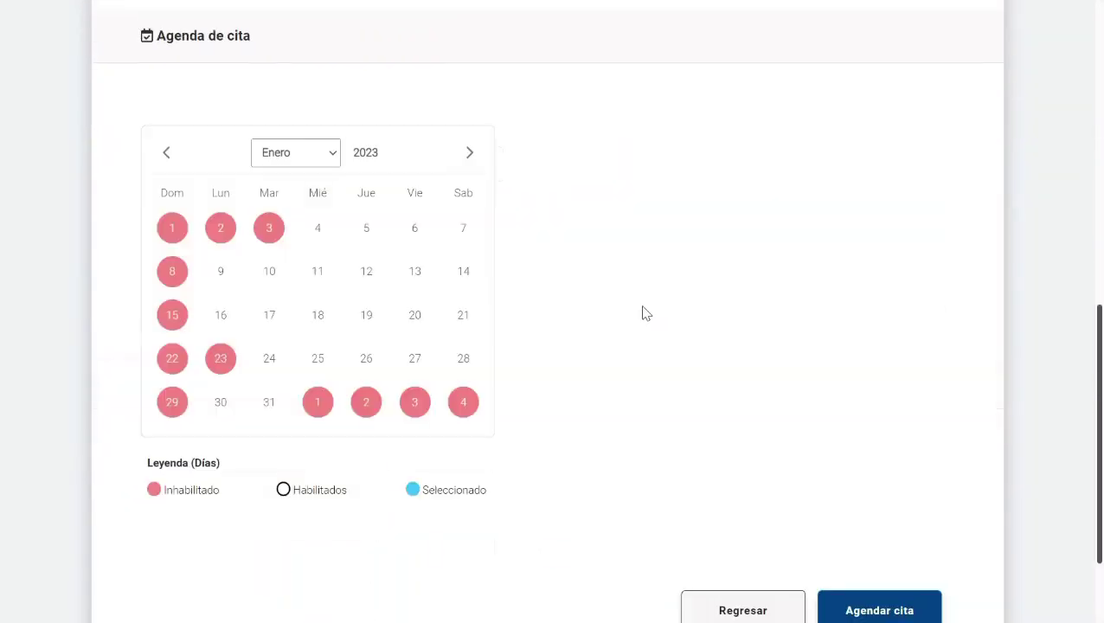
# Step: Book the appointment for Thursday 05/01/2023 at 9:00 AM
pyautogui.scroll(-5, 642, 314)
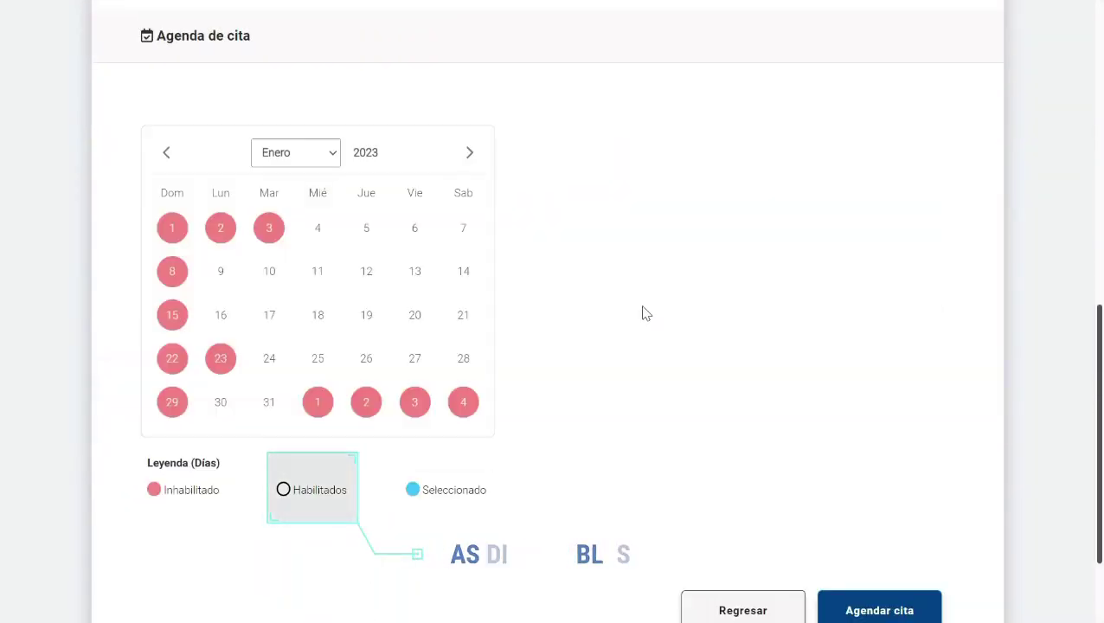
pyautogui.click(381, 227)
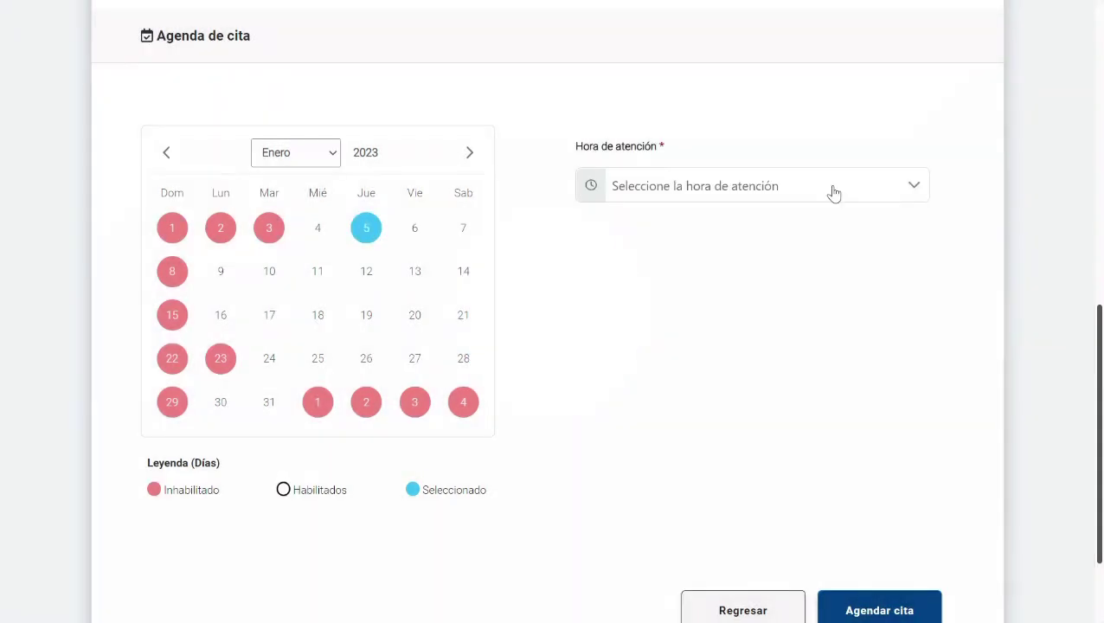
pyautogui.click(834, 192)
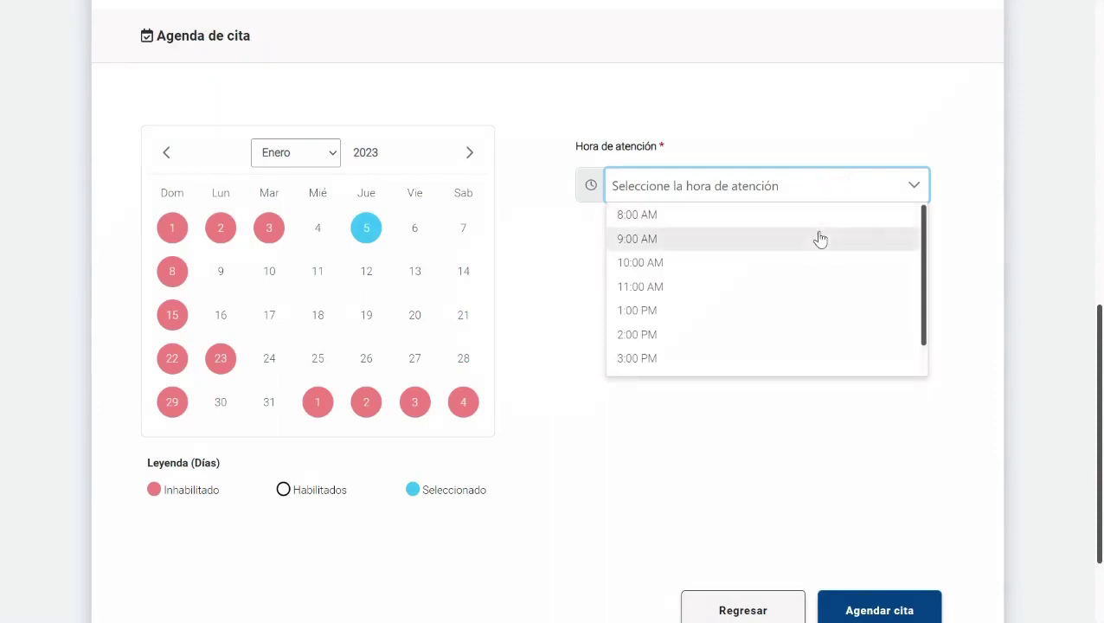
pyautogui.click(820, 238)
pyautogui.scroll(-1, 822, 237)
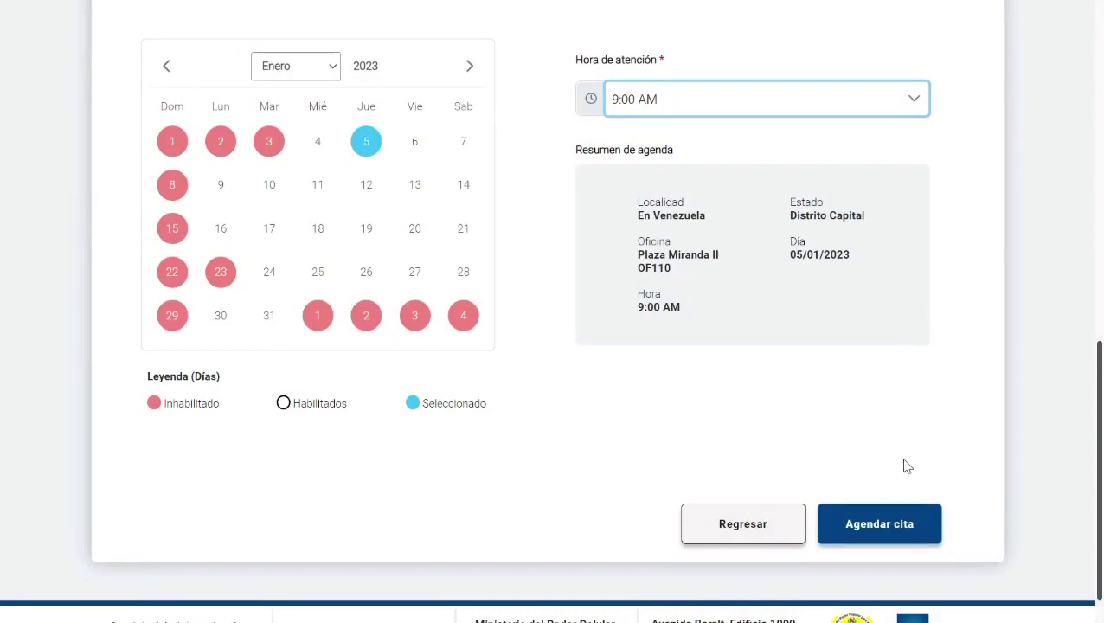
pyautogui.click(897, 516)
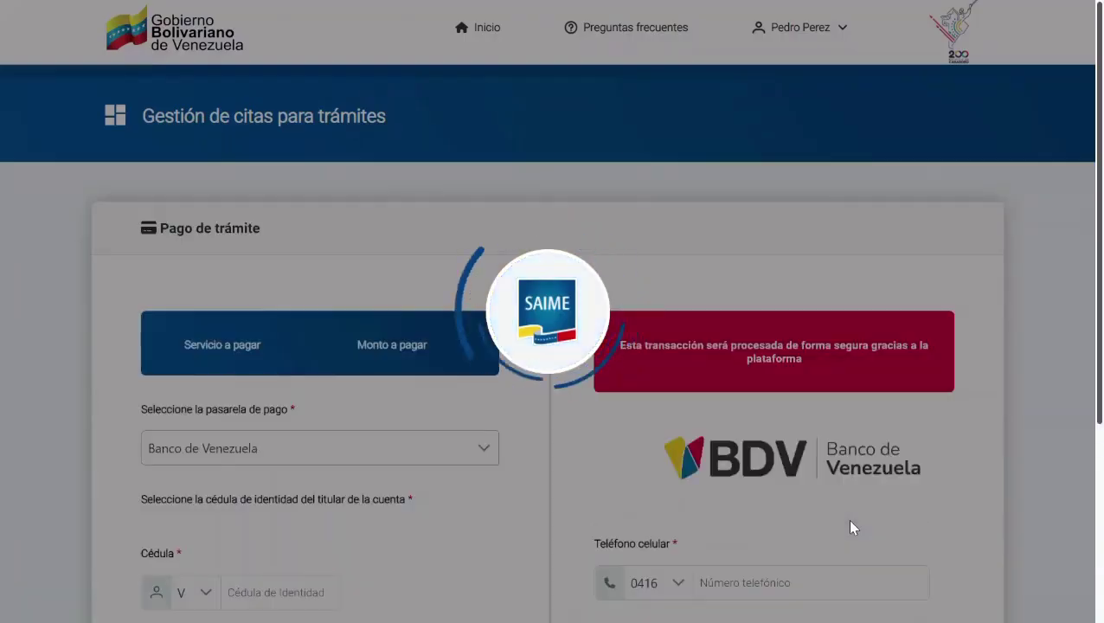
# Step: Pay via BDV with the holder's cédula, mobile number and e-mail, then check Última Orden
pyautogui.scroll(-1, 850, 527)
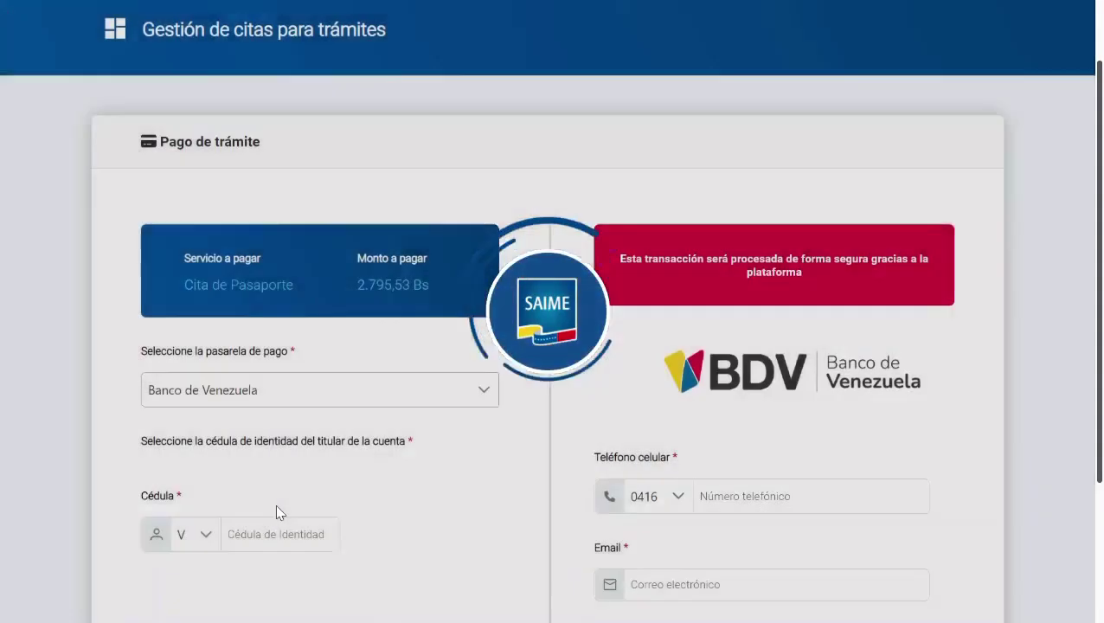
pyautogui.scroll(-1, 277, 511)
pyautogui.click(279, 466)
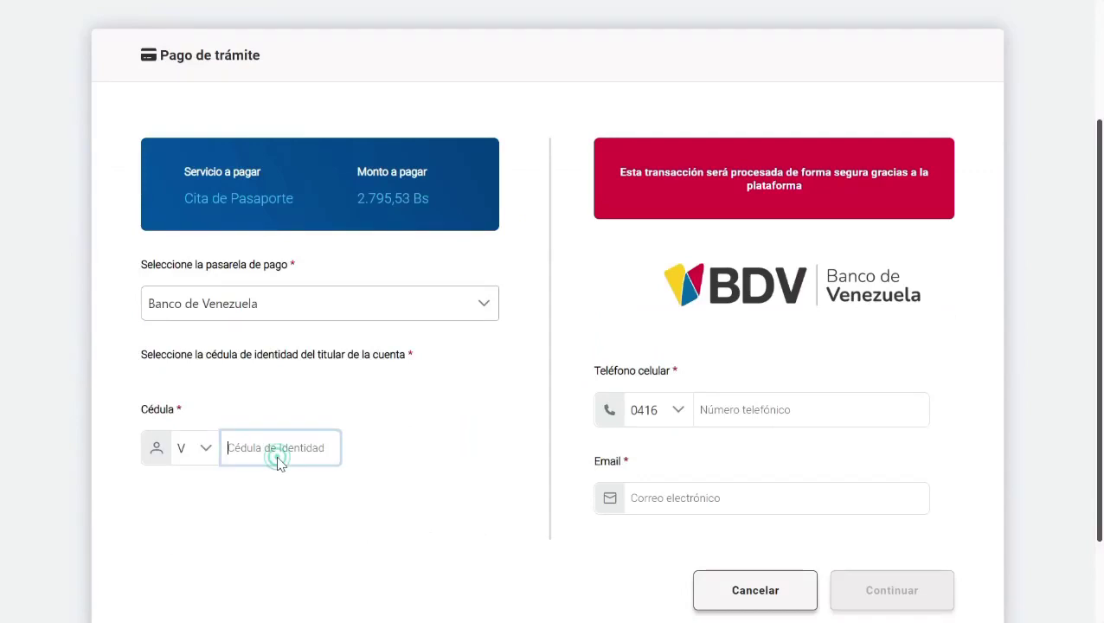
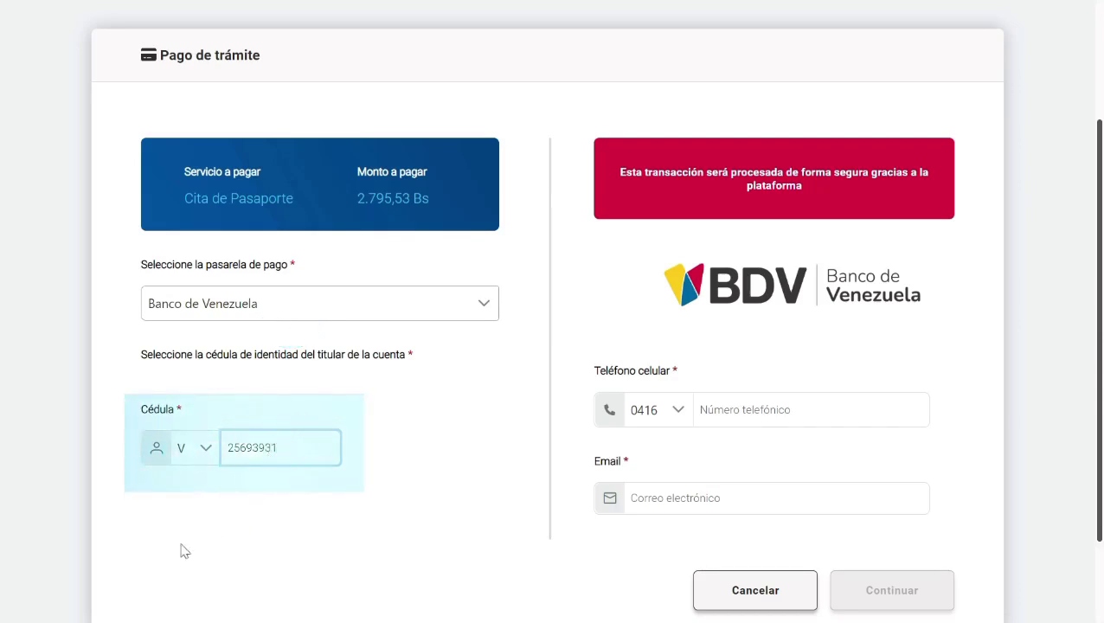
pyautogui.click(714, 423)
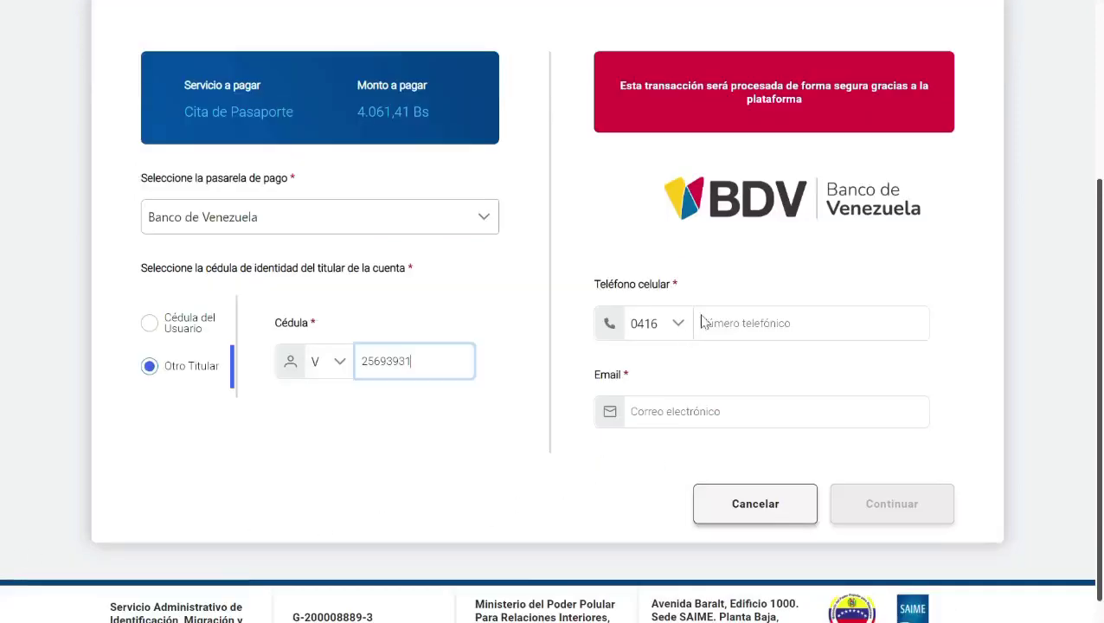
pyautogui.click(715, 322)
pyautogui.write('123')
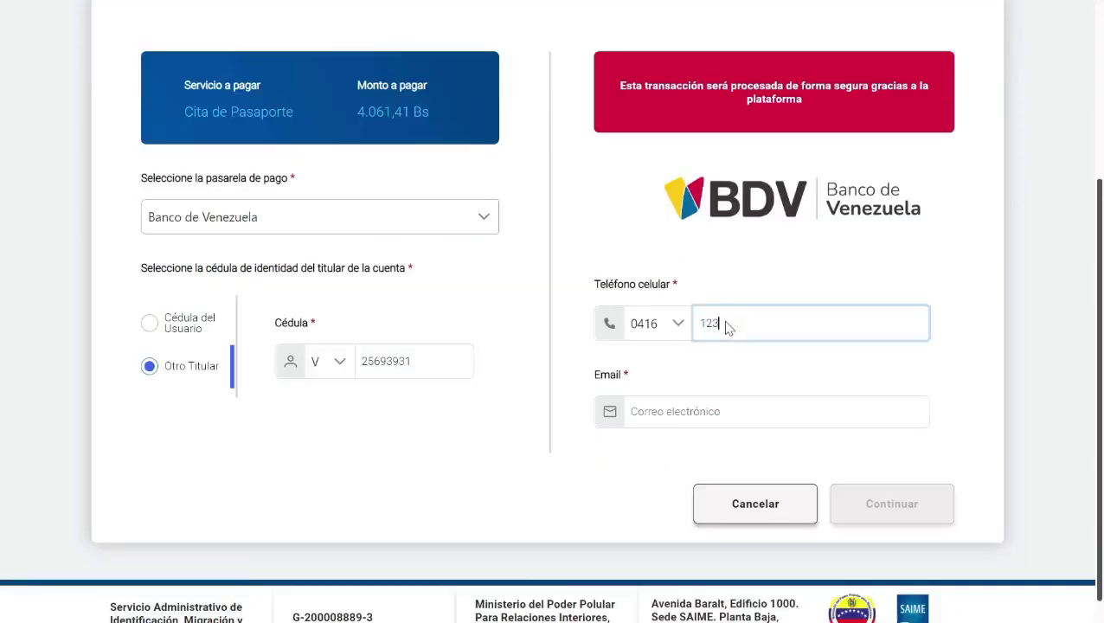
pyautogui.write('4567')
pyautogui.click(709, 412)
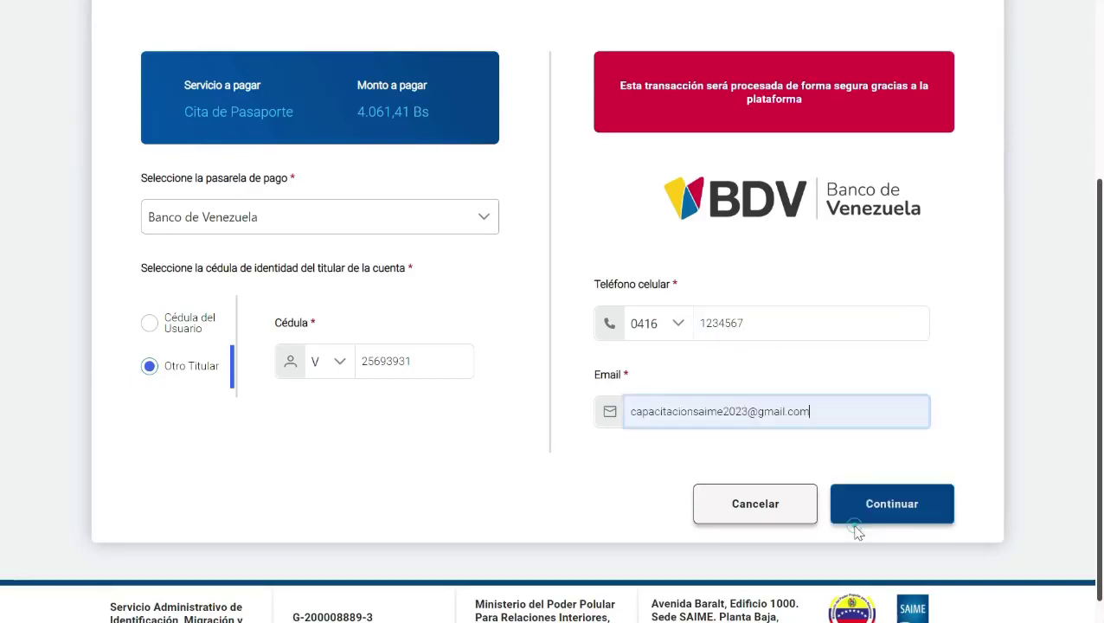
pyautogui.click(861, 524)
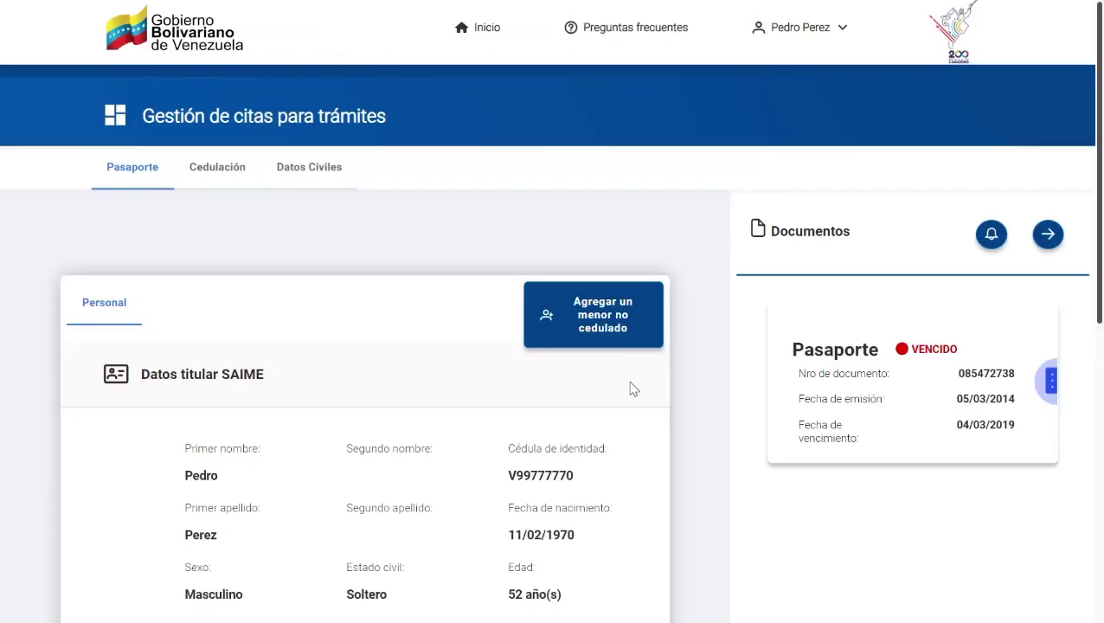
pyautogui.scroll(-6, 630, 389)
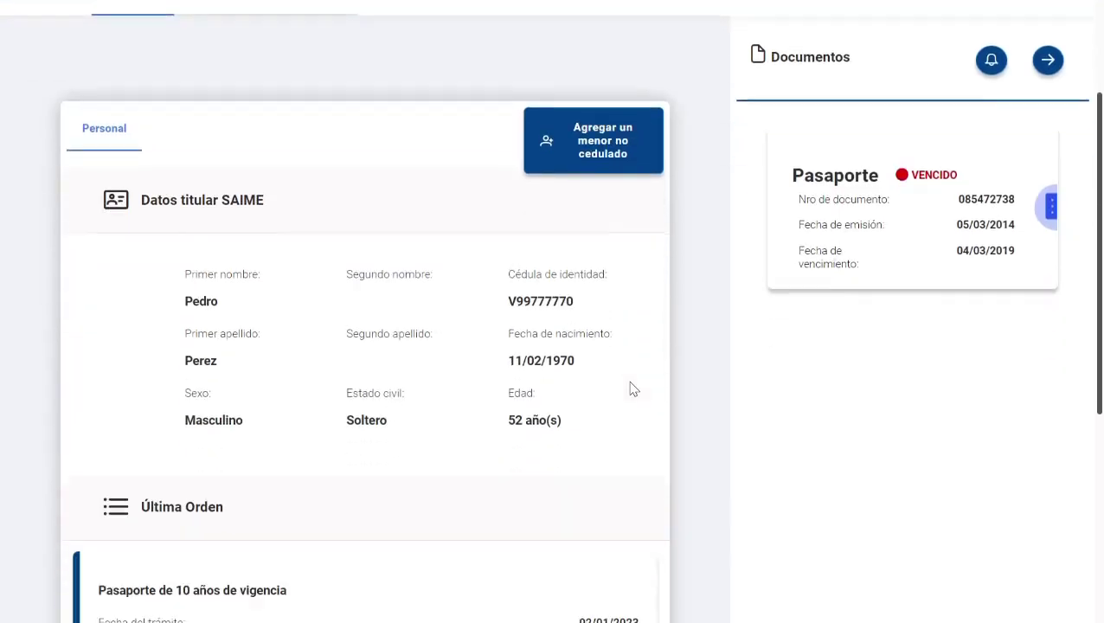
pyautogui.scroll(-1, 632, 389)
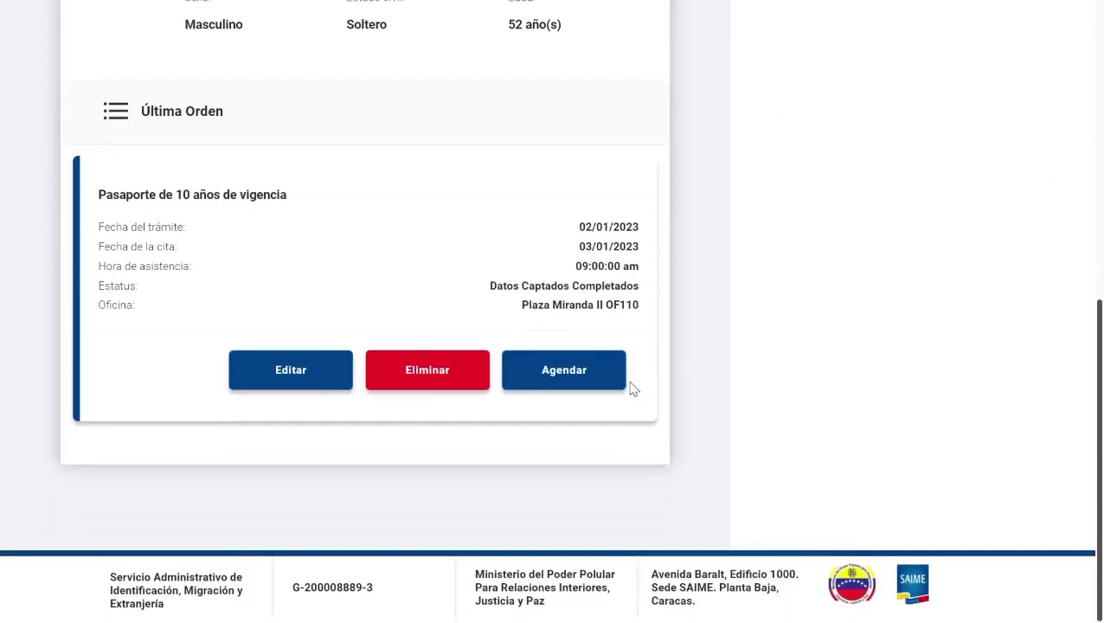